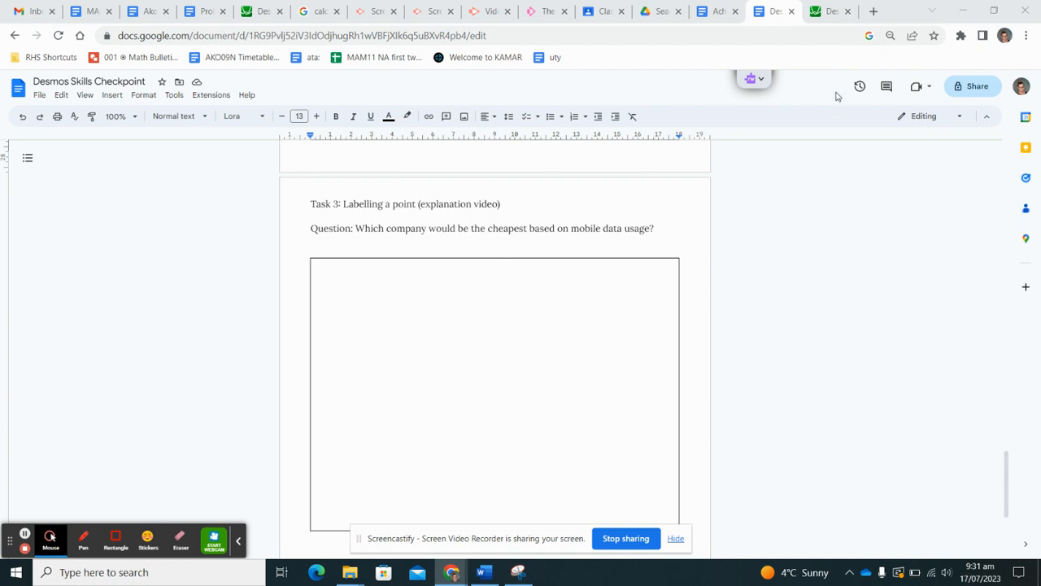
Step: Switch to the Desmos graph and inspect the coordinates where each of the three cost lines meets the vertical axis
{"action": "left_click", "coordinate": [826, 12]}
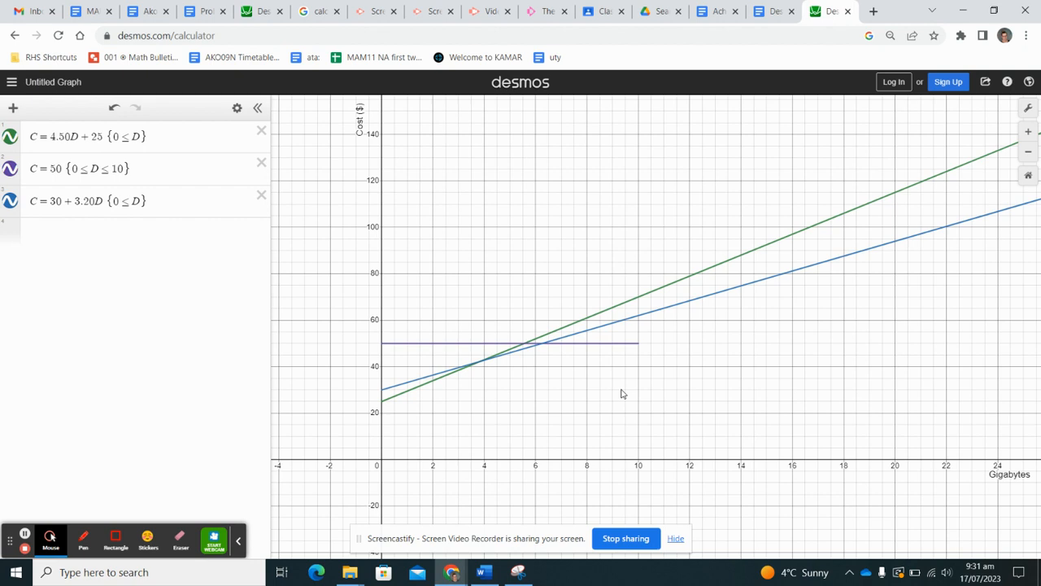
{"action": "left_click", "coordinate": [383, 405]}
{"action": "left_click", "coordinate": [383, 405]}
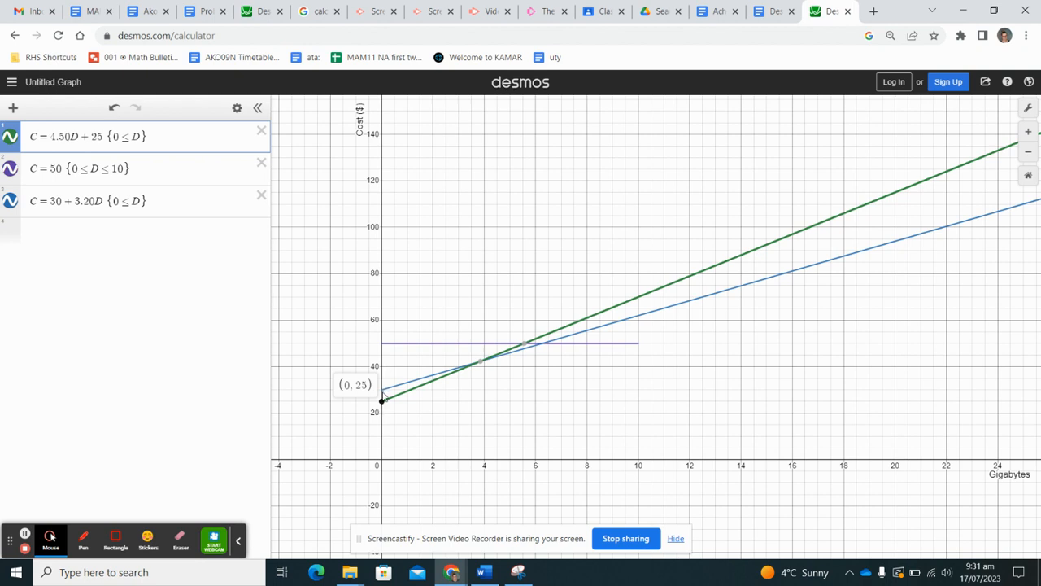
{"action": "left_click", "coordinate": [383, 392]}
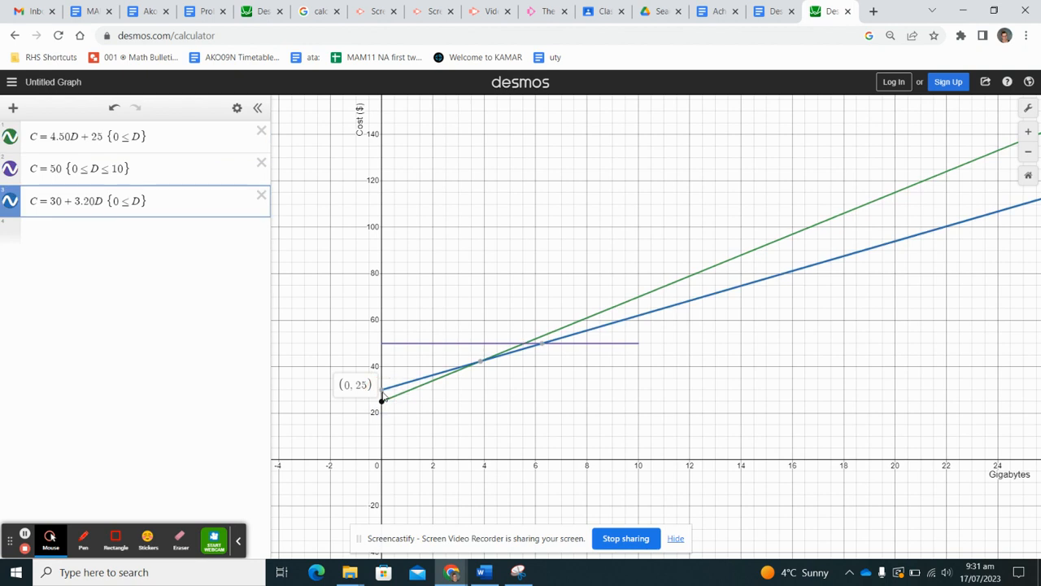
{"action": "left_click", "coordinate": [385, 344]}
{"action": "left_click", "coordinate": [384, 347]}
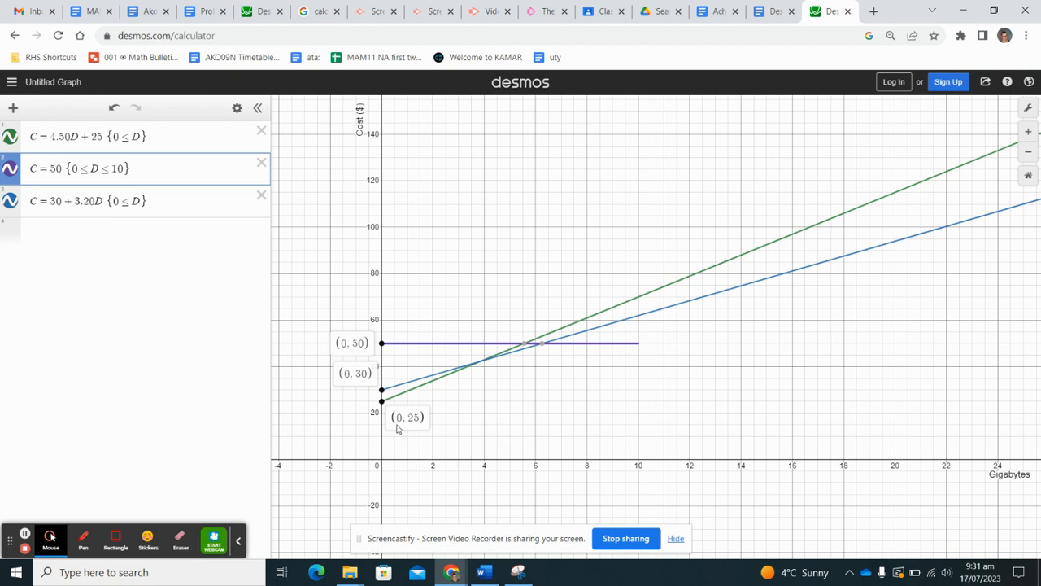
{"action": "left_click", "coordinate": [457, 426]}
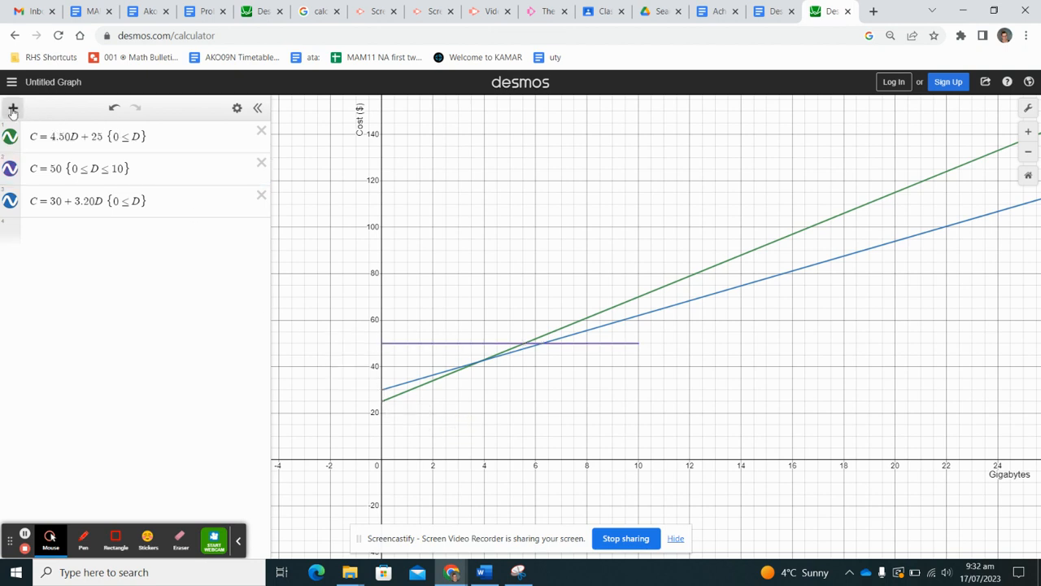
Step: Plot the point (0,25) at the start of the green line and show its coordinate label
{"action": "left_click", "coordinate": [51, 236]}
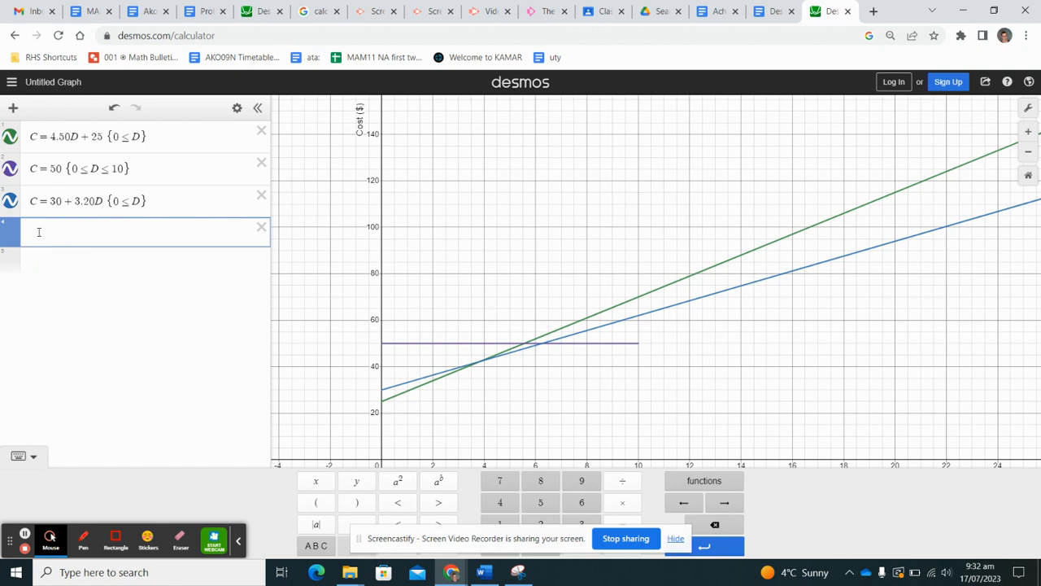
{"action": "type", "text": "("}
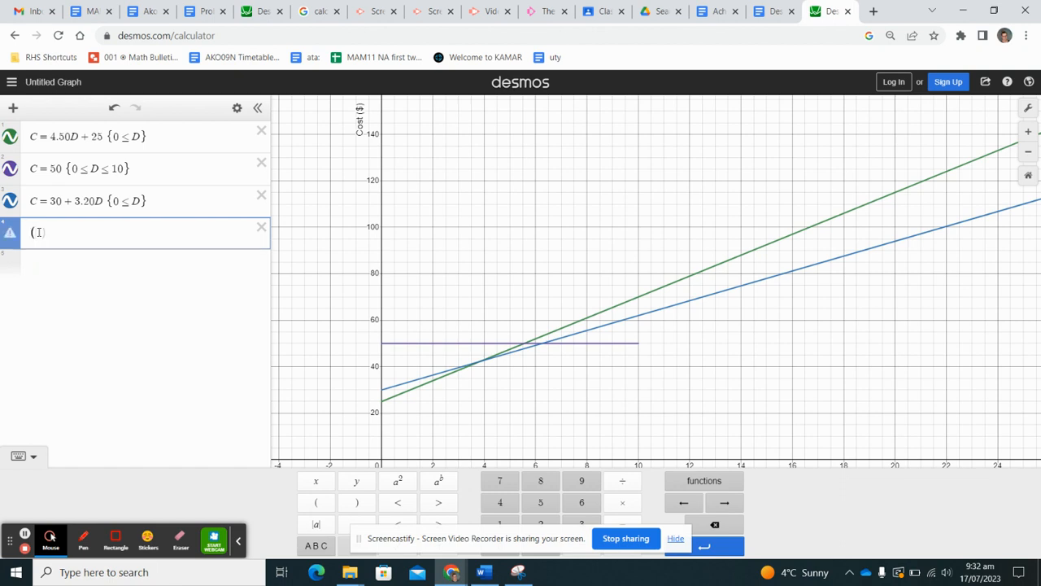
{"action": "type", "text": "0,25"}
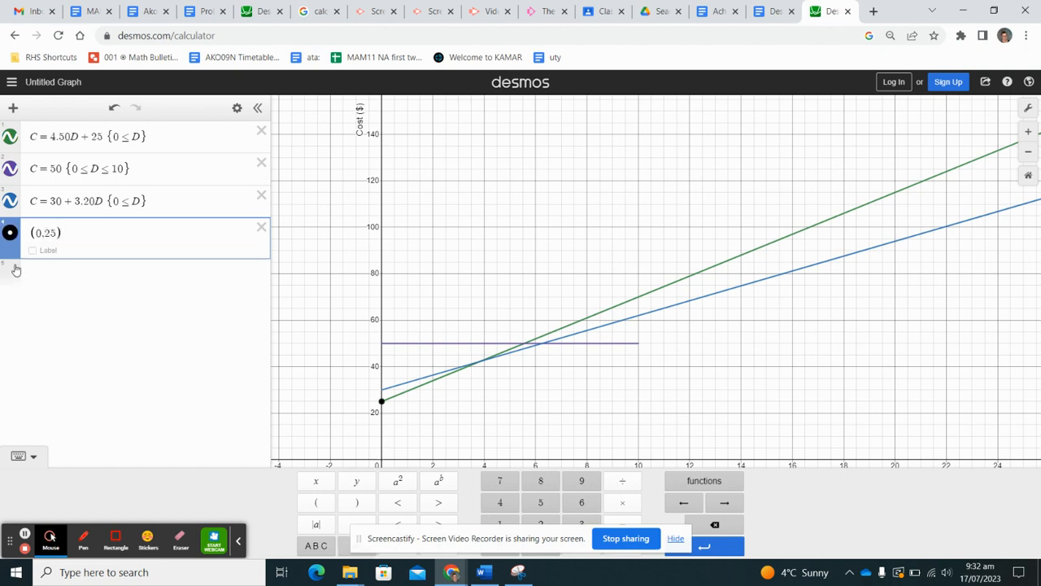
{"action": "left_click", "coordinate": [33, 252]}
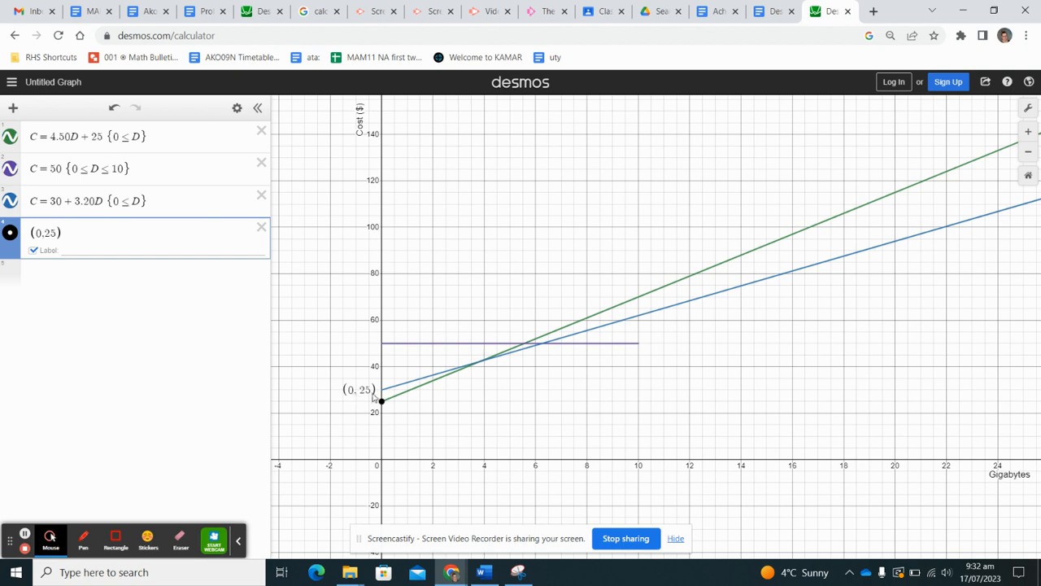
{"action": "left_click_drag", "start_coordinate": [372, 391], "coordinate": [371, 393]}
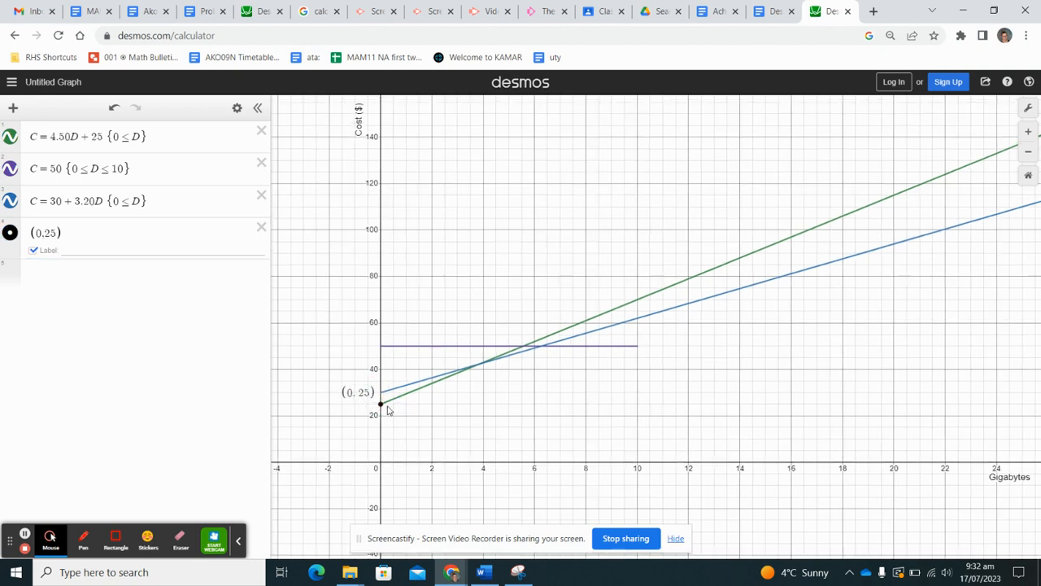
Step: Read the intersection of the green and blue lines and begin a point expression for it with x-coordinate 3.846
{"action": "left_click", "coordinate": [476, 368]}
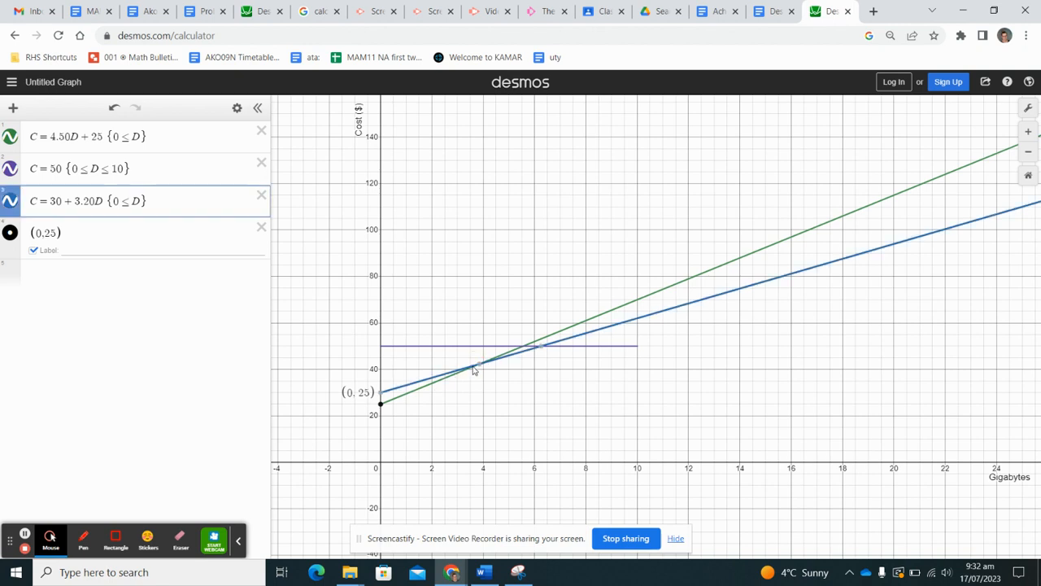
{"action": "left_click", "coordinate": [482, 368]}
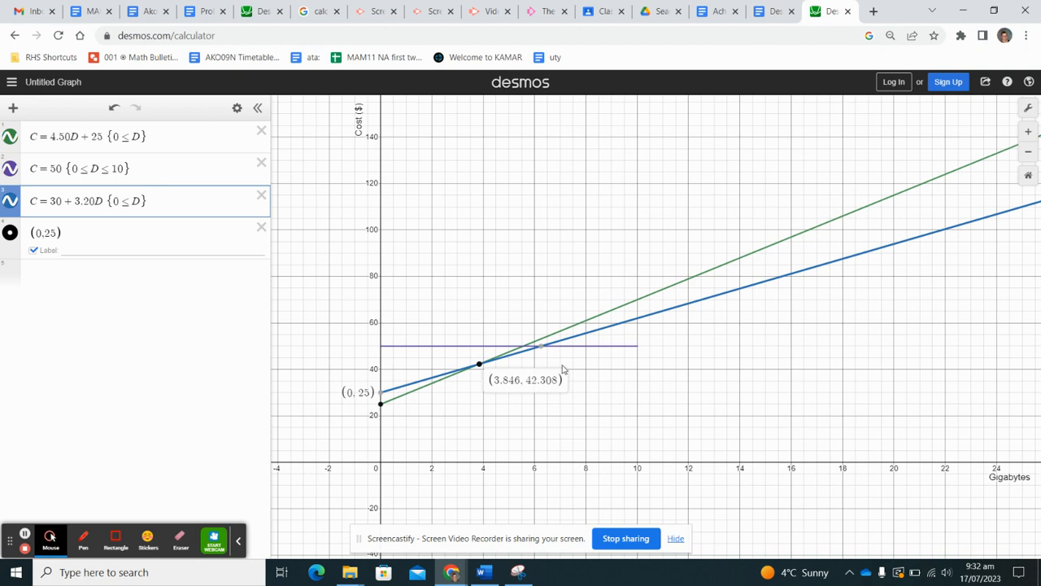
{"action": "left_click", "coordinate": [11, 109]}
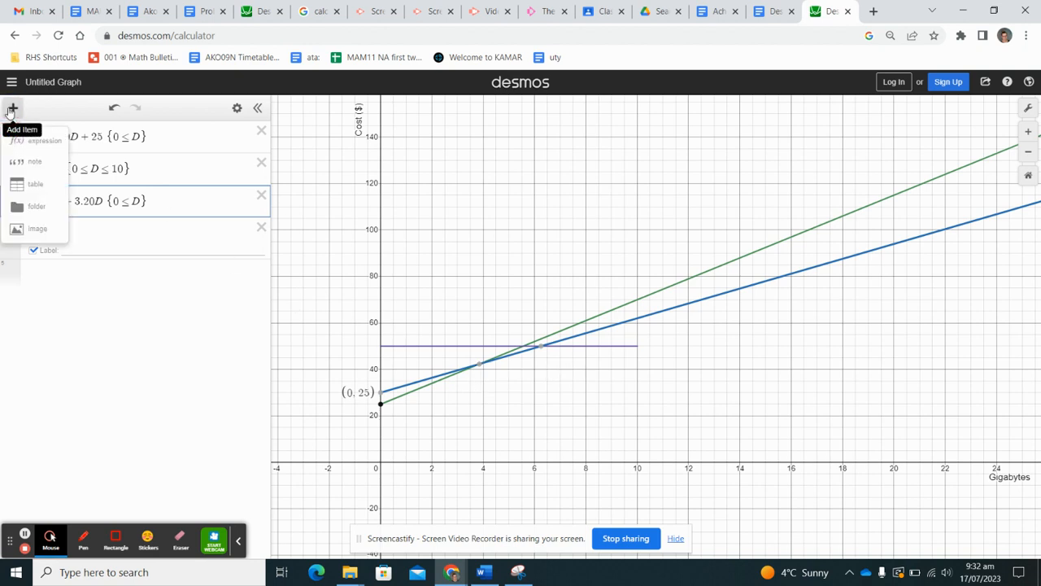
{"action": "left_click", "coordinate": [41, 141]}
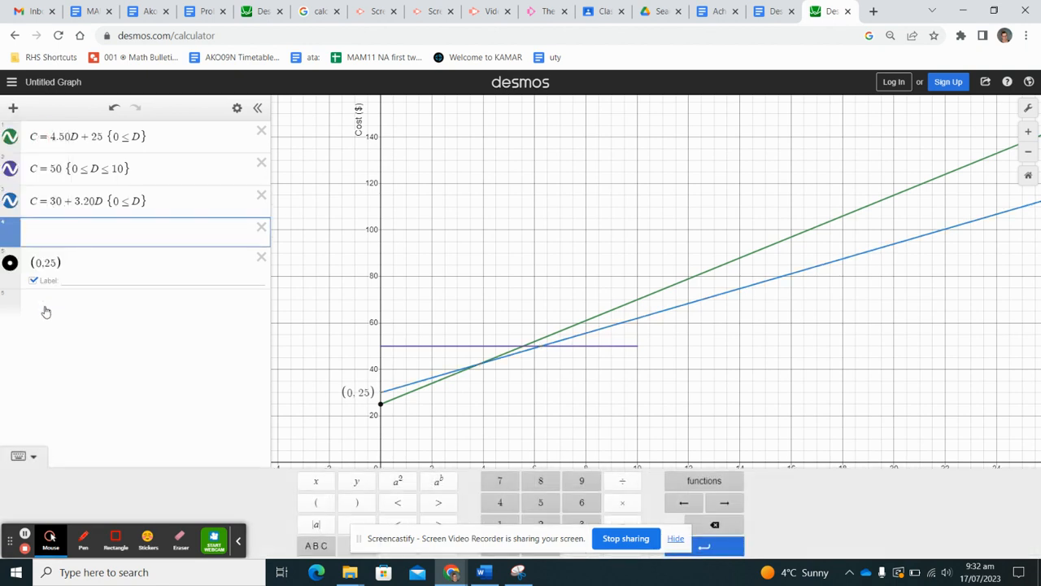
{"action": "type", "text": "(3"}
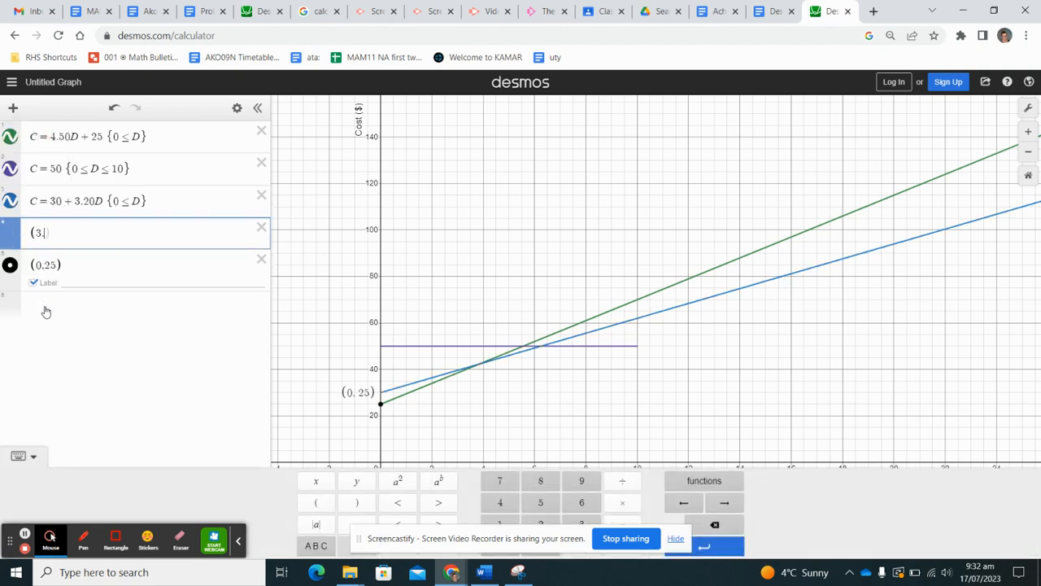
{"action": "type", "text": "."}
{"action": "left_click", "coordinate": [478, 367]}
{"action": "left_click", "coordinate": [479, 366]}
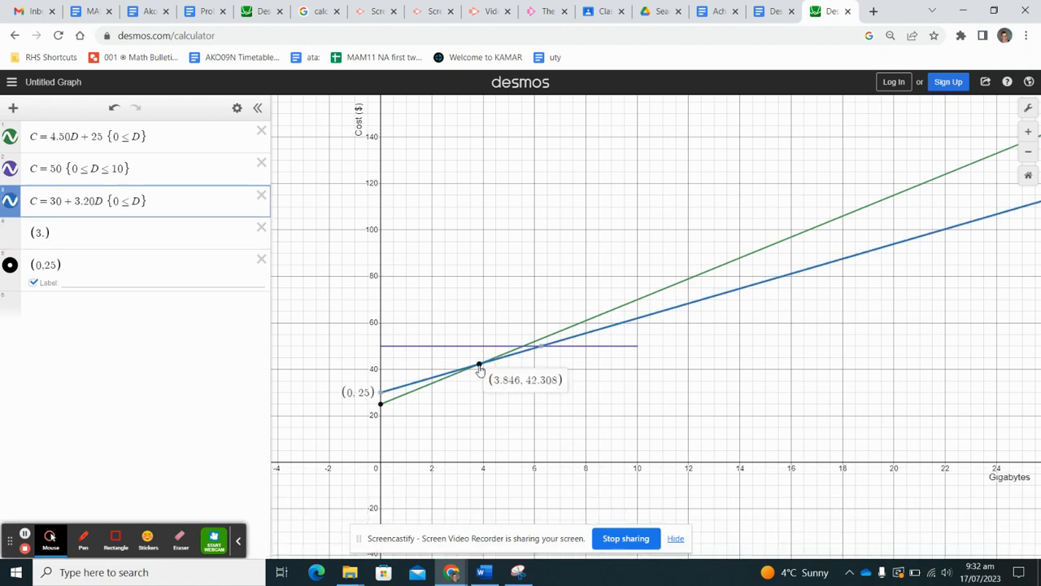
{"action": "left_click", "coordinate": [46, 234]}
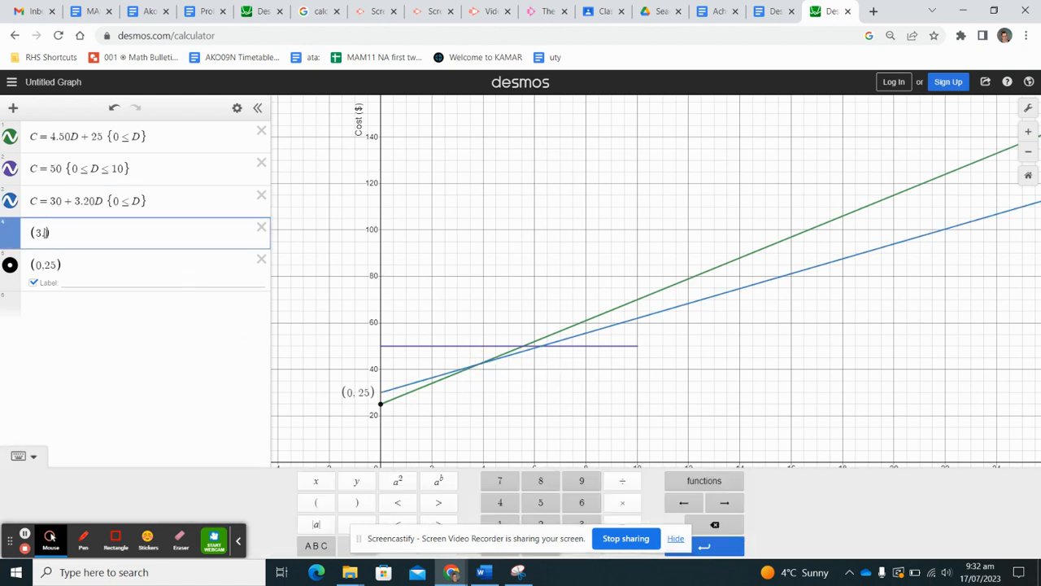
{"action": "type", "text": "846,"}
Step: Complete the green and blue lines' intersection point with y-coordinate 42.308 and show its label
{"action": "left_click", "coordinate": [480, 368]}
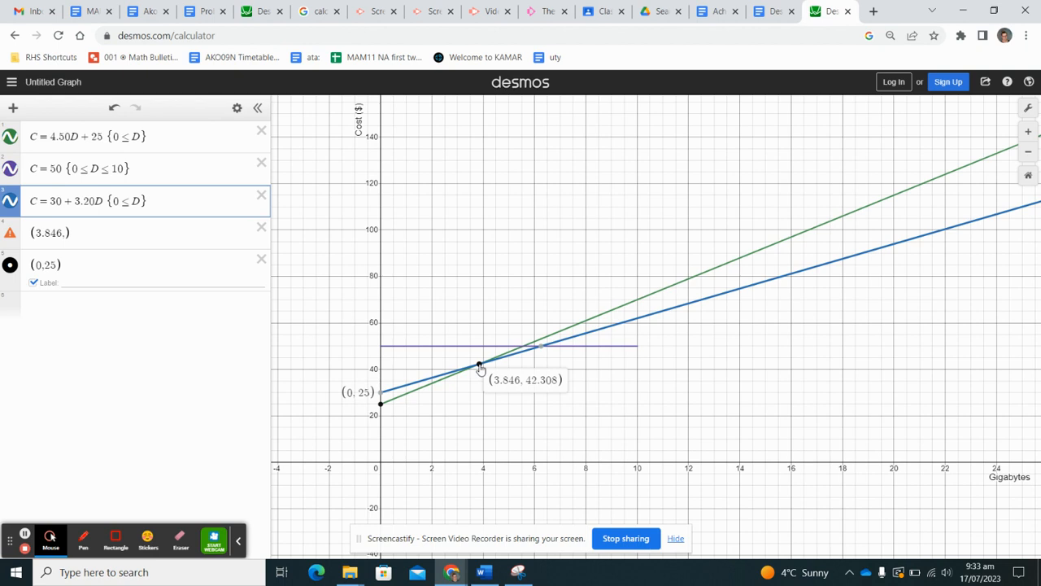
{"action": "left_click", "coordinate": [67, 233]}
{"action": "type", "text": "4"}
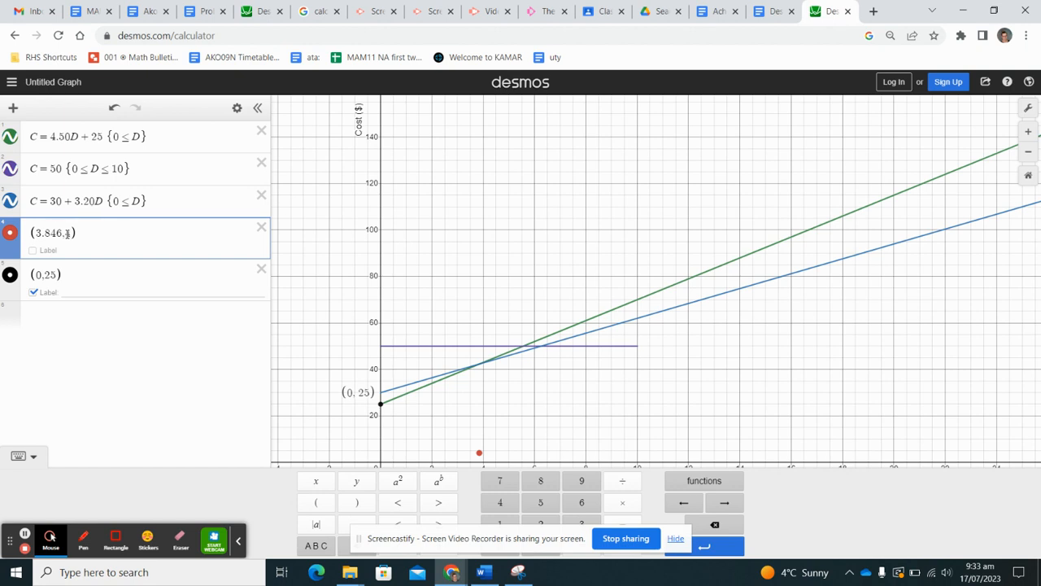
{"action": "type", "text": "2.308"}
{"action": "left_click", "coordinate": [34, 251]}
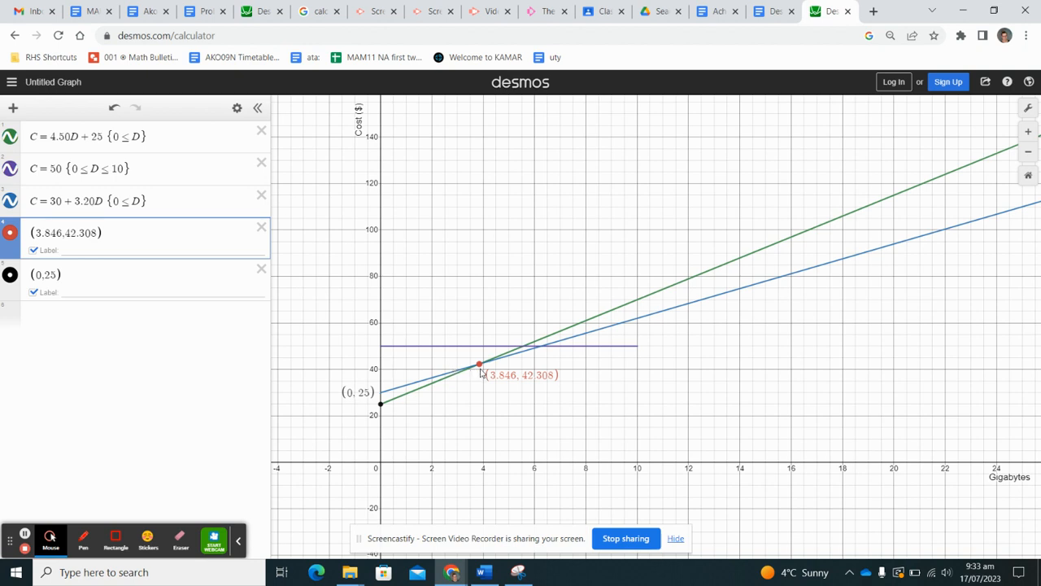
Step: Plot the point (6.25,50) where the blue line crosses the purple line and show its coordinate label
{"action": "left_click", "coordinate": [544, 352]}
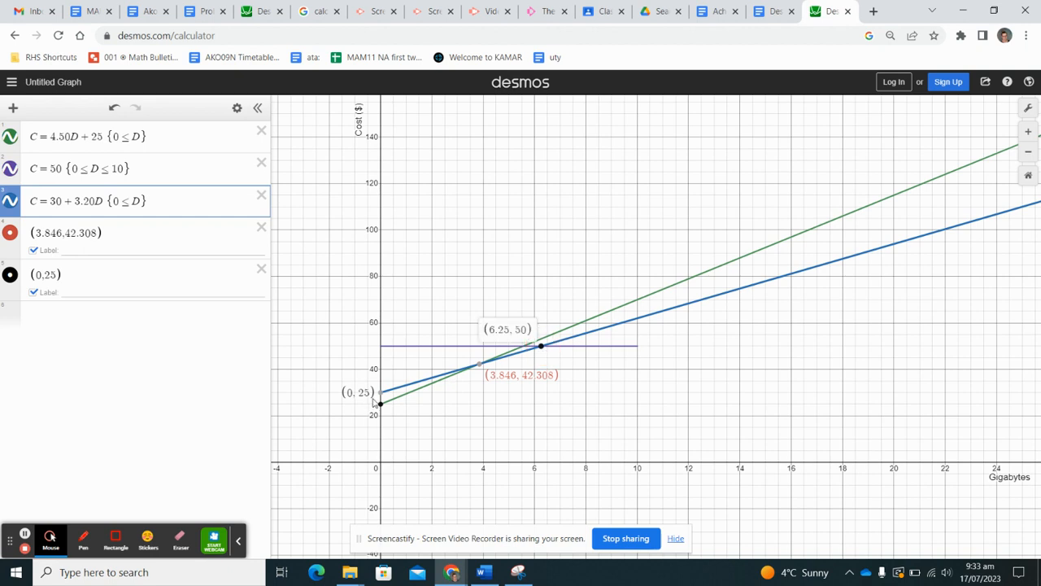
{"action": "mouse_move", "coordinate": [382, 396]}
{"action": "left_click", "coordinate": [483, 370]}
{"action": "left_click", "coordinate": [12, 107]}
{"action": "left_click", "coordinate": [47, 141]}
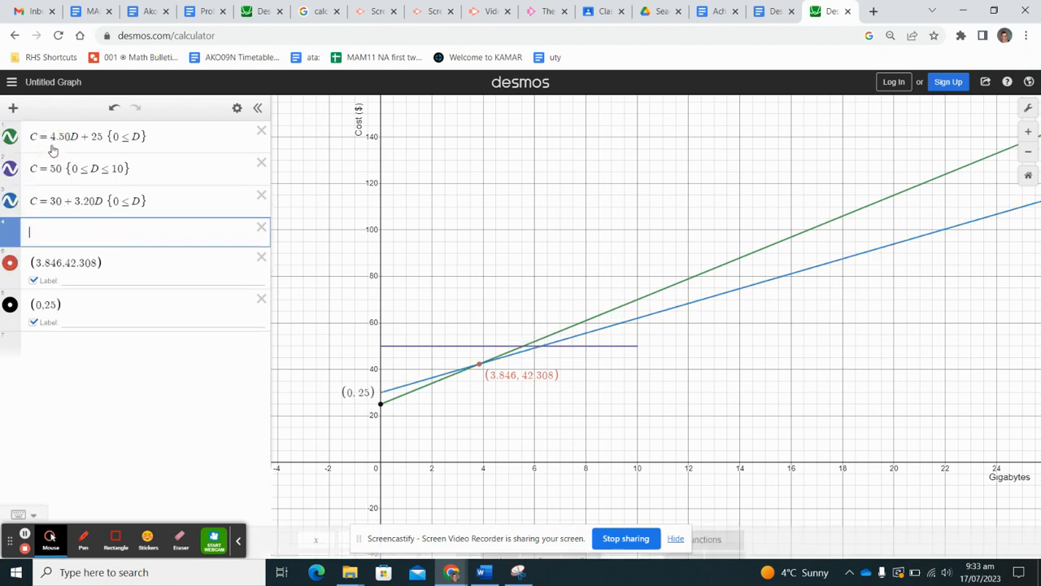
{"action": "type", "text": "(6.25"}
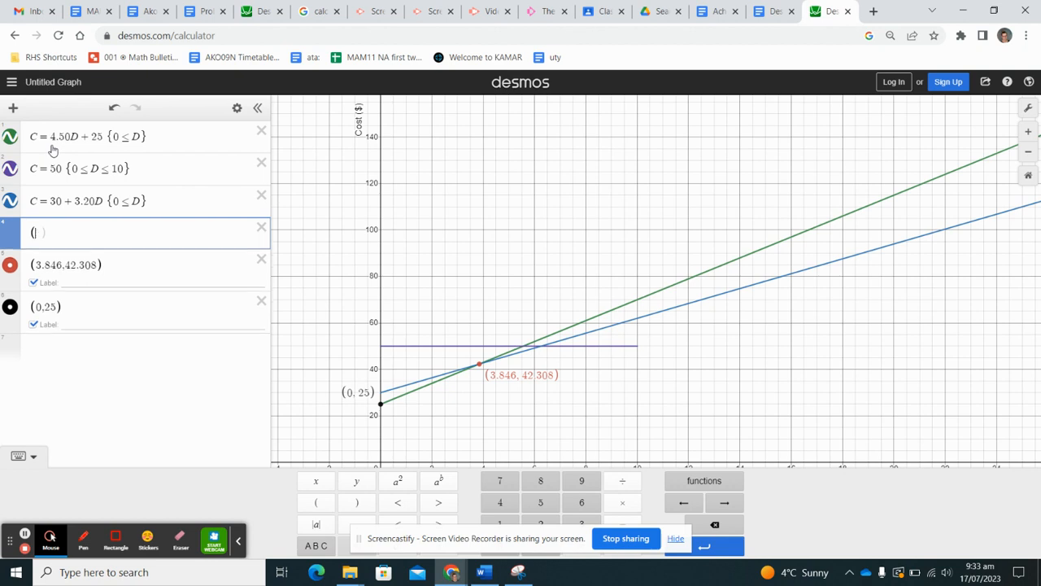
{"action": "type", "text": ","}
{"action": "left_click", "coordinate": [541, 350]}
{"action": "left_click", "coordinate": [541, 347]}
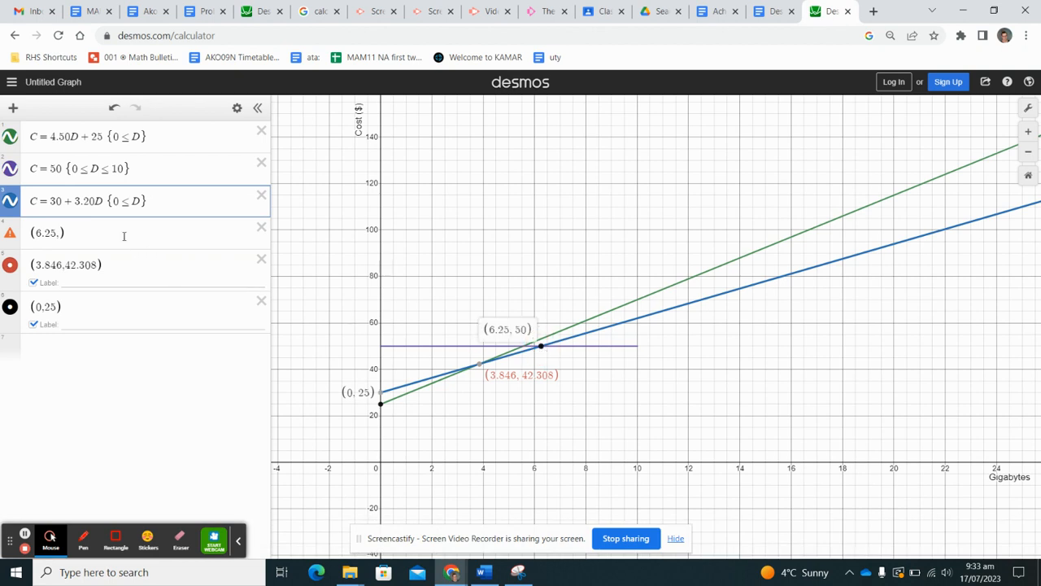
{"action": "left_click", "coordinate": [59, 231]}
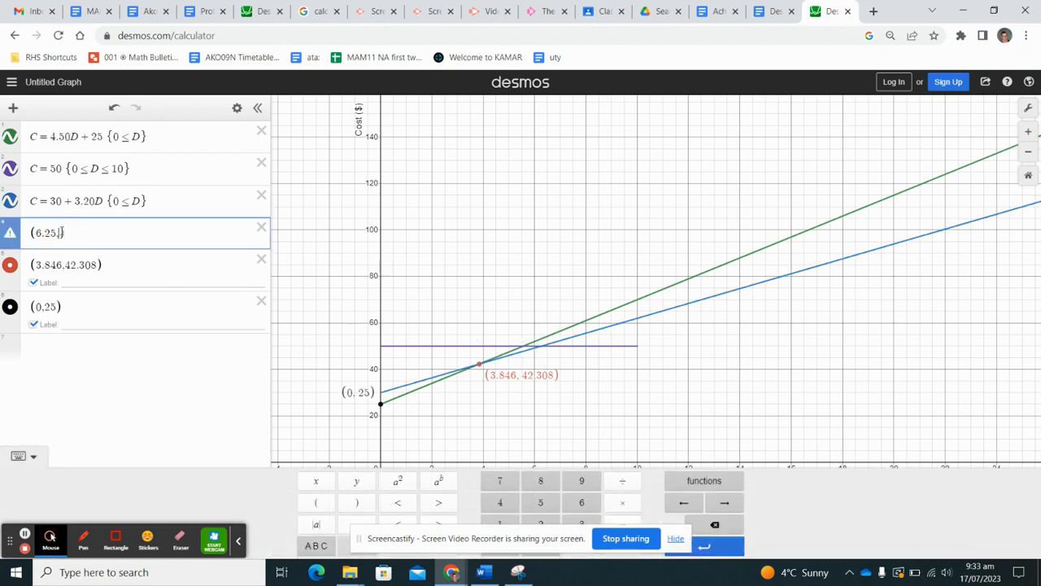
{"action": "type", "text": "50"}
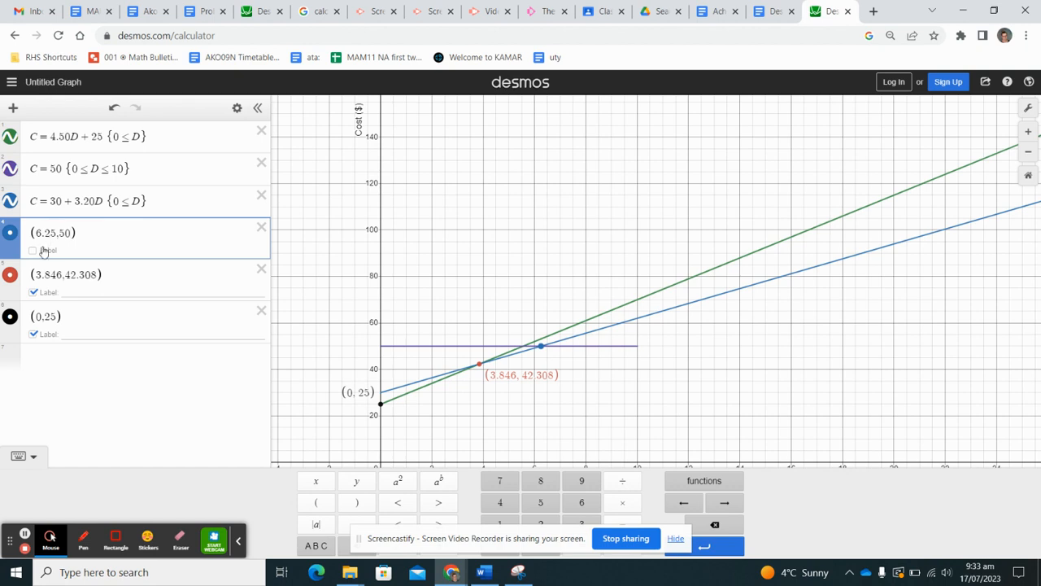
{"action": "left_click", "coordinate": [33, 251]}
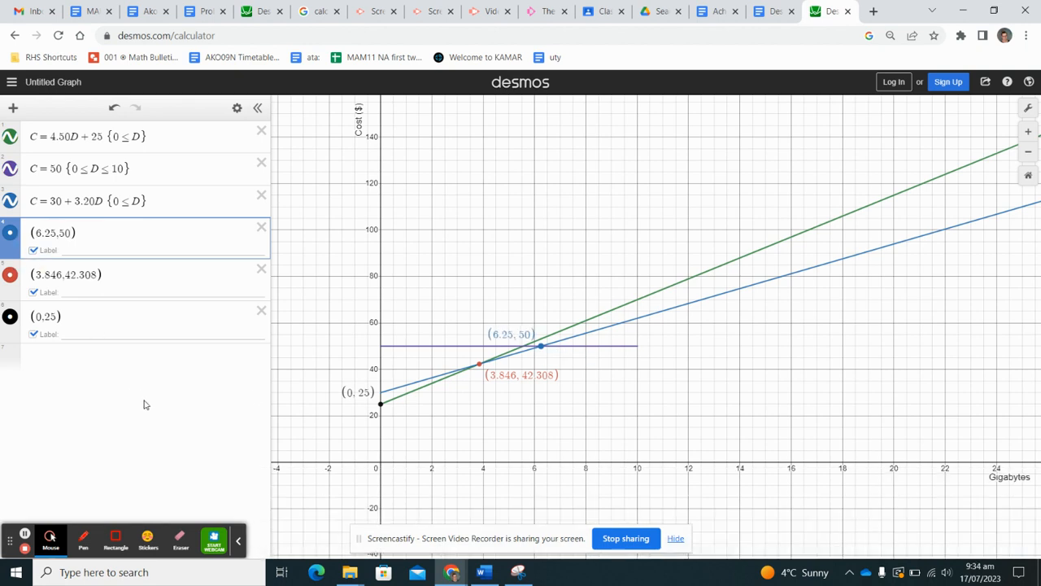
{"action": "left_click", "coordinate": [638, 350]}
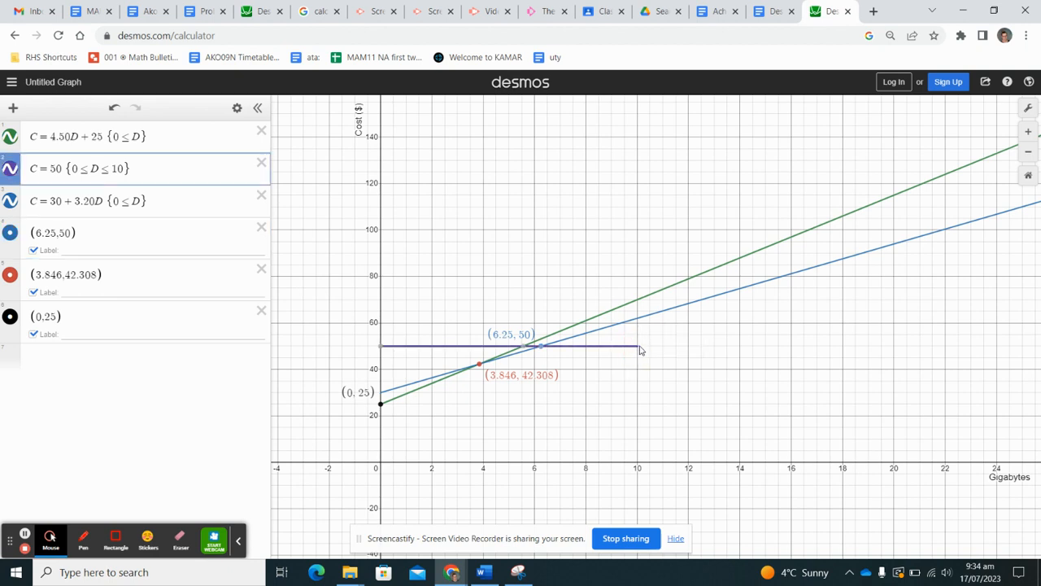
{"action": "left_click", "coordinate": [639, 348]}
{"action": "left_click", "coordinate": [14, 107]}
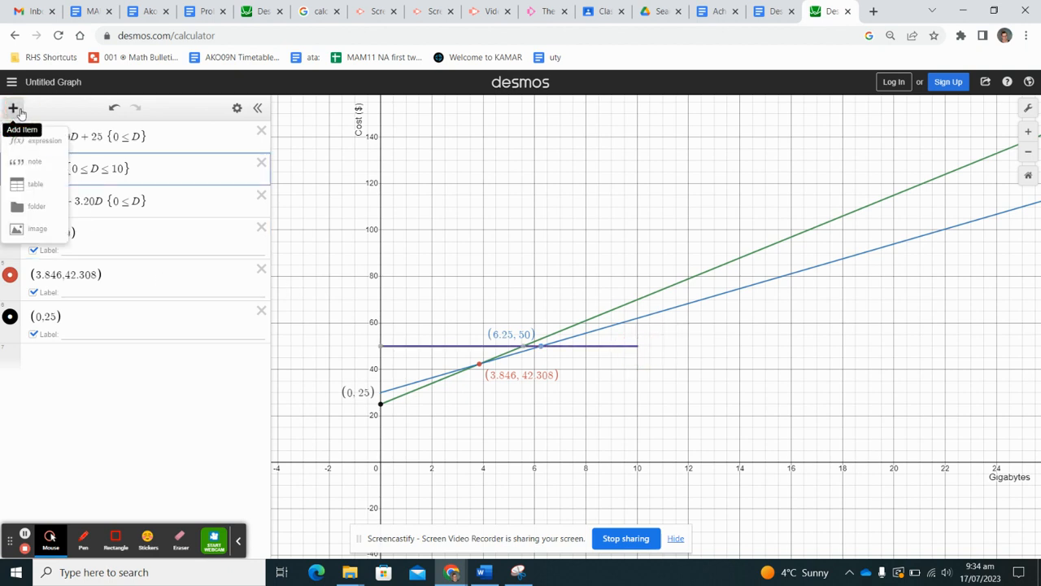
{"action": "left_click", "coordinate": [51, 138]}
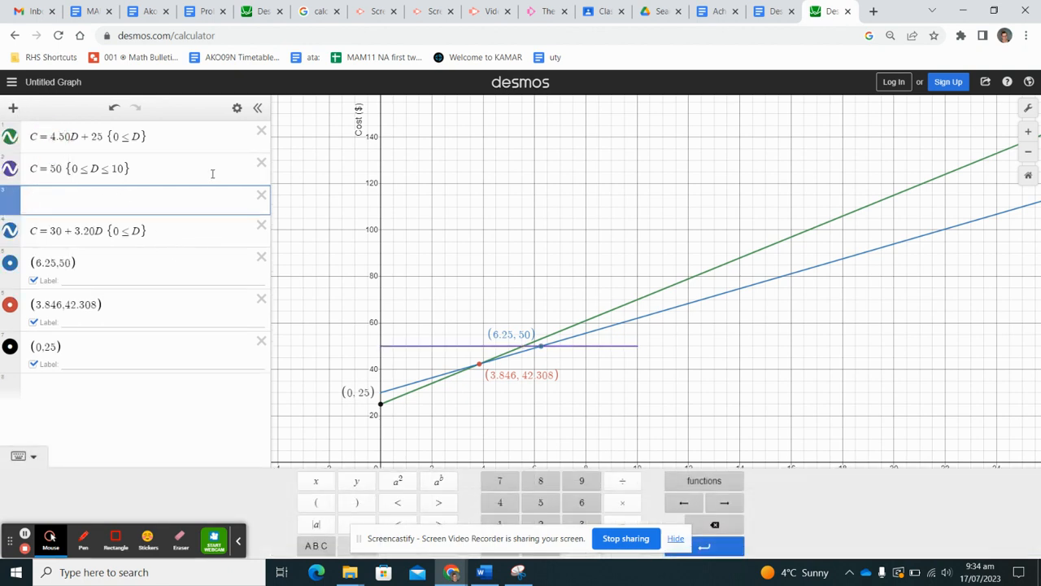
{"action": "left_click", "coordinate": [261, 195]}
Step: Plot the point (10,50) at the end of the purple line, below the existing expressions, and show its label
{"action": "left_click", "coordinate": [161, 383]}
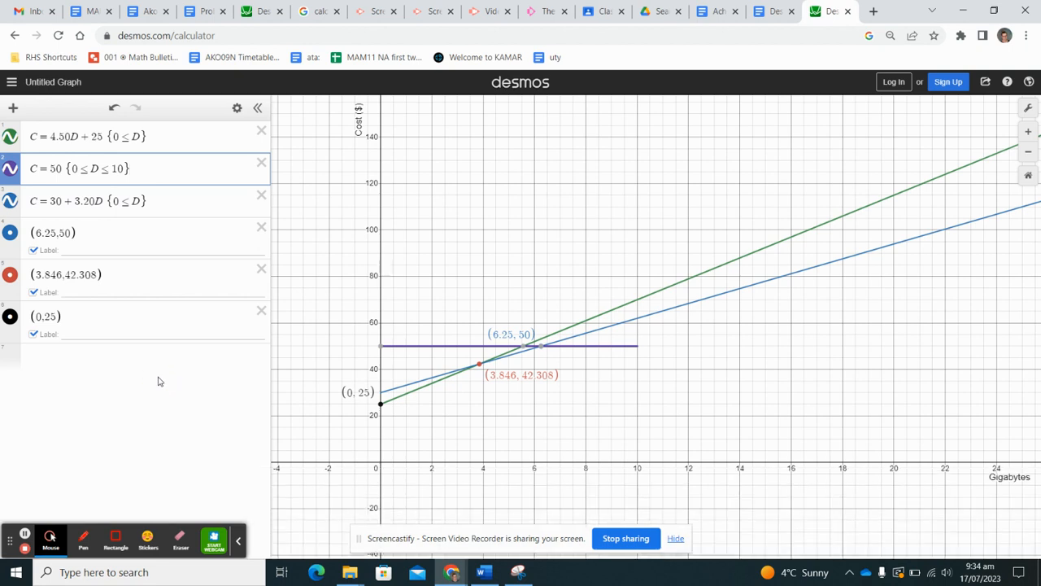
{"action": "left_click", "coordinate": [157, 355]}
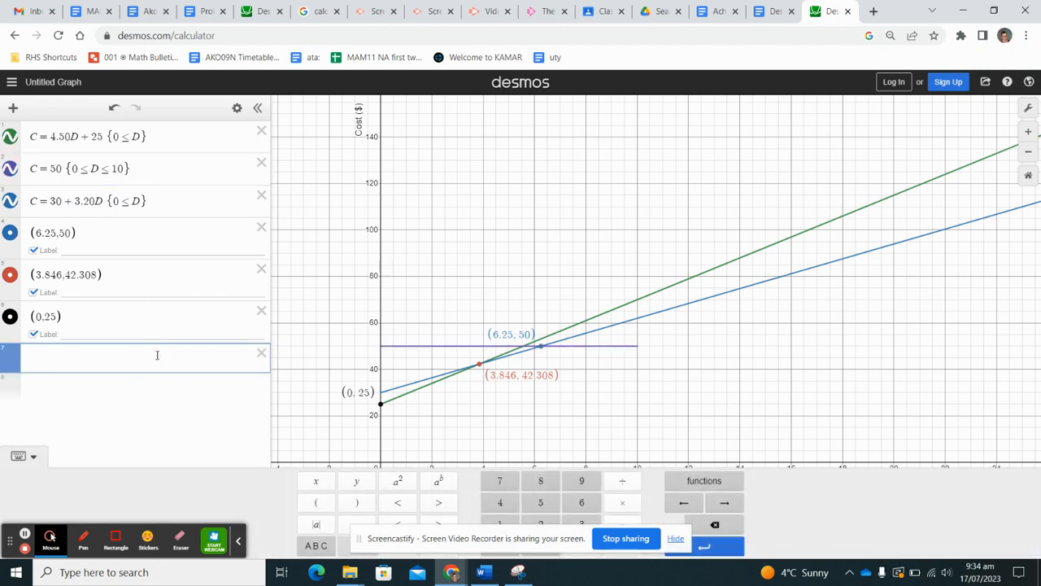
{"action": "type", "text": "(10,50"}
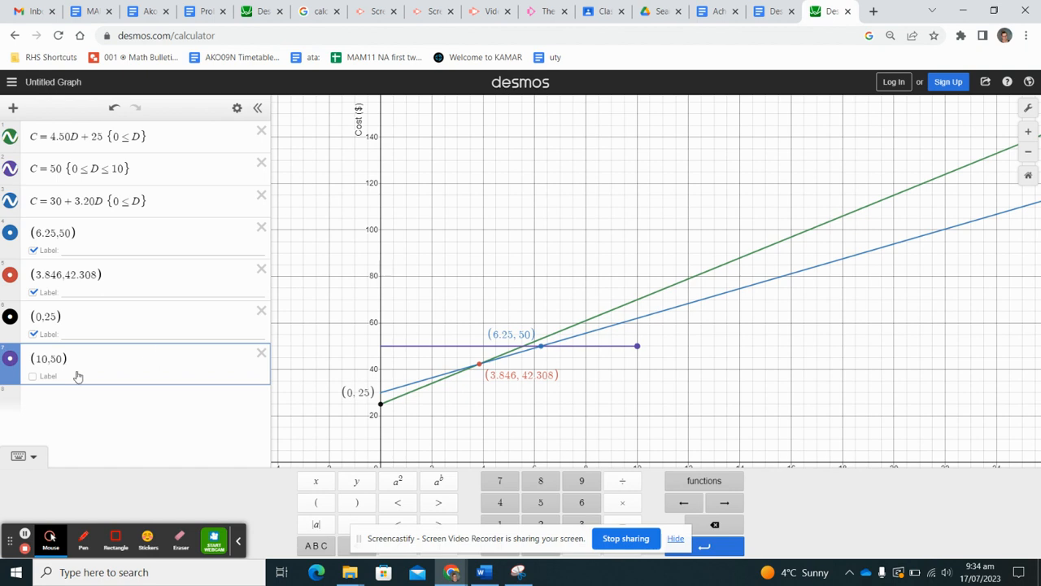
{"action": "left_click", "coordinate": [33, 376]}
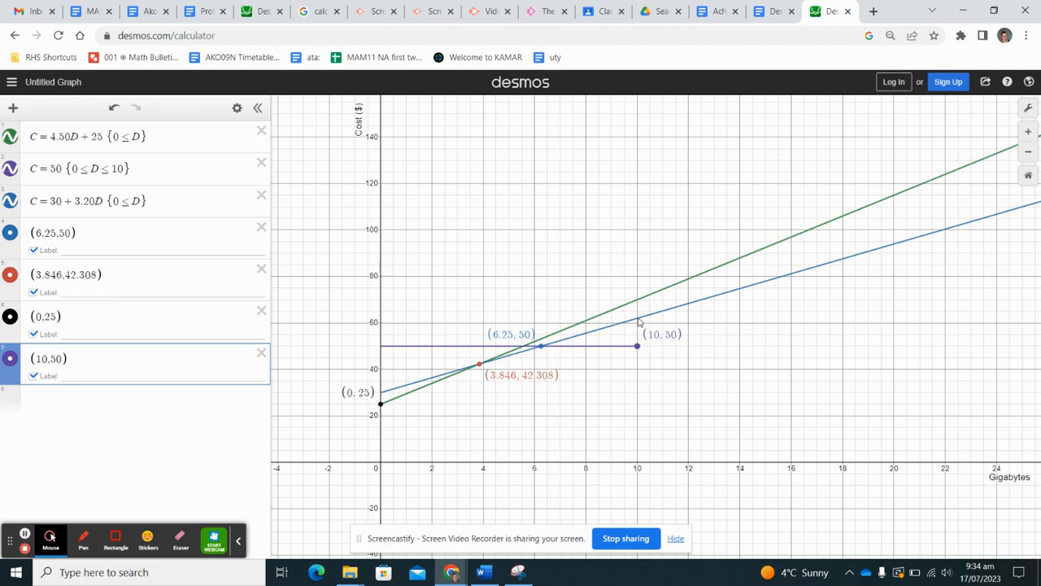
Step: Trace the blue line at 10 gigabytes, directly above the end of the purple line, to read its cost
{"action": "left_click", "coordinate": [638, 320]}
{"action": "left_click", "coordinate": [638, 321]}
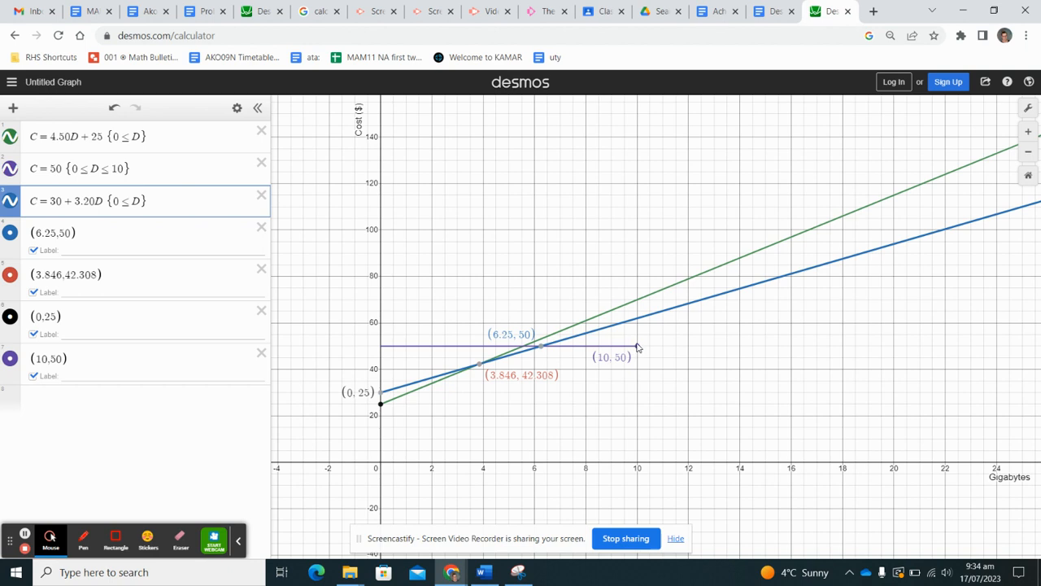
{"action": "left_click", "coordinate": [638, 321]}
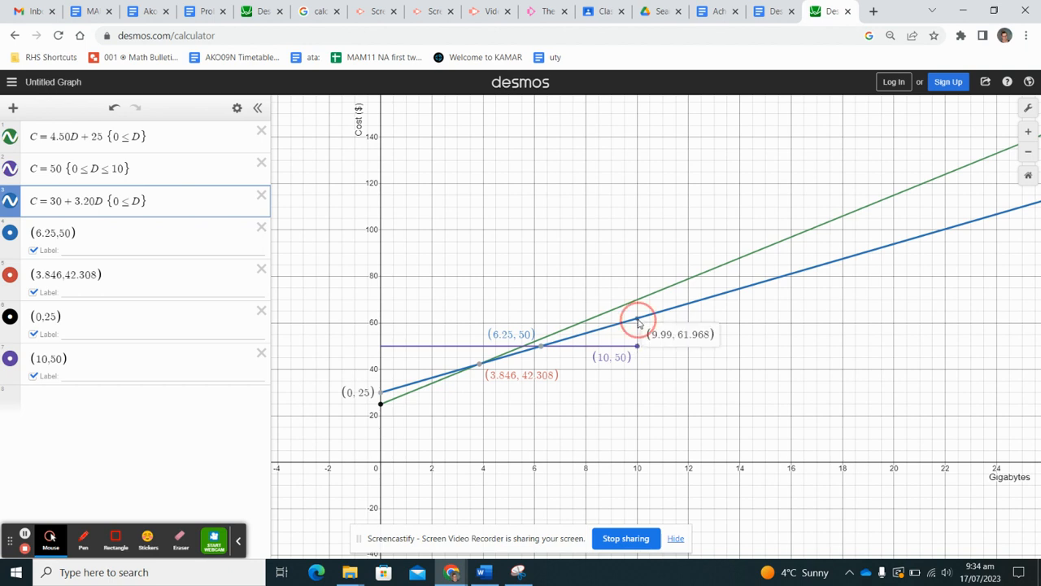
{"action": "left_click_drag", "start_coordinate": [639, 322], "coordinate": [639, 323]}
{"action": "left_click", "coordinate": [12, 108]}
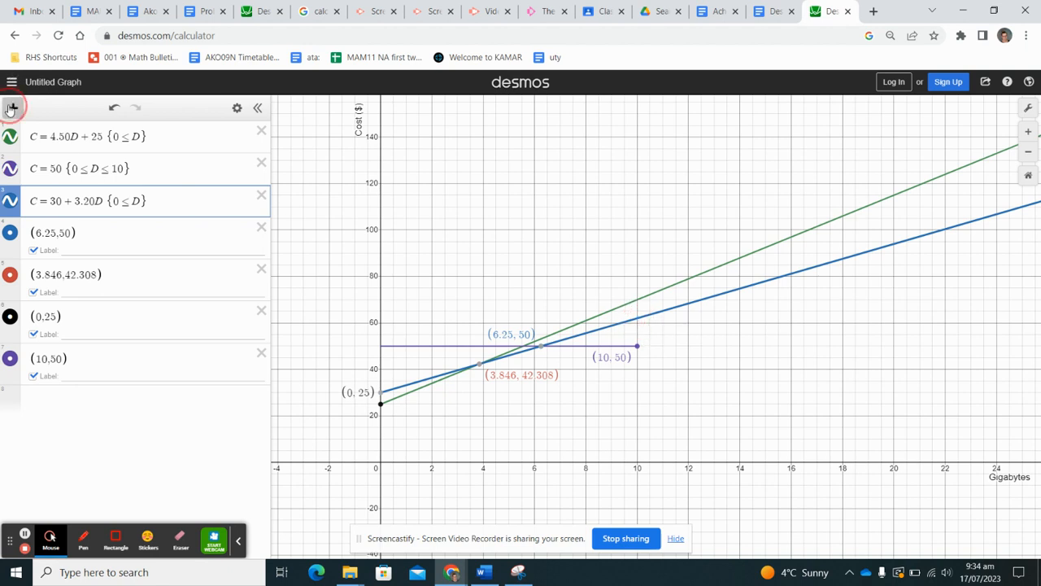
{"action": "left_click", "coordinate": [28, 137]}
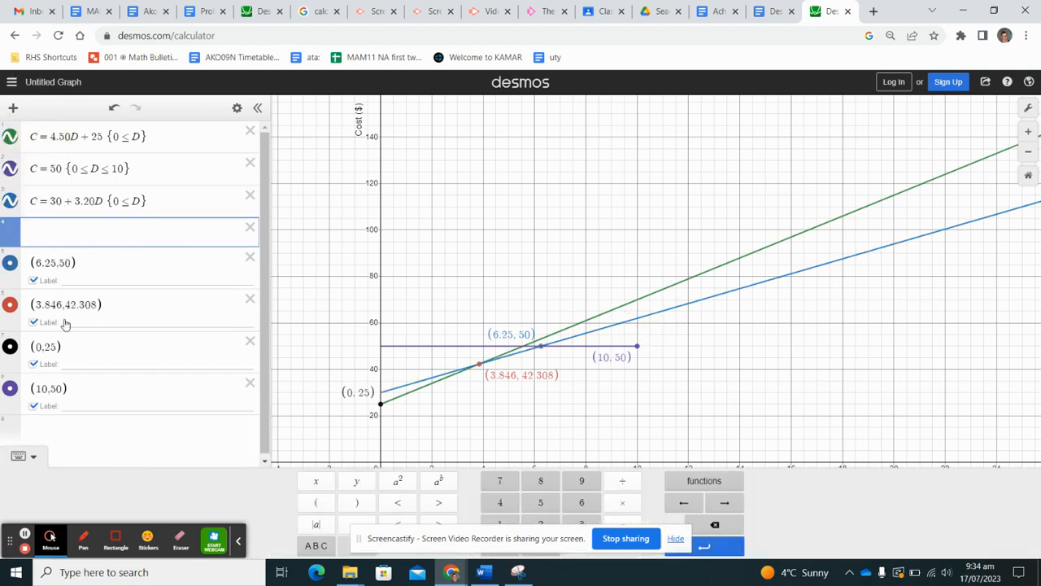
{"action": "left_click", "coordinate": [253, 231]}
Step: Plot the point (10,62) on the blue line, in a new expression below the existing ones, and show its label
{"action": "left_click", "coordinate": [133, 406]}
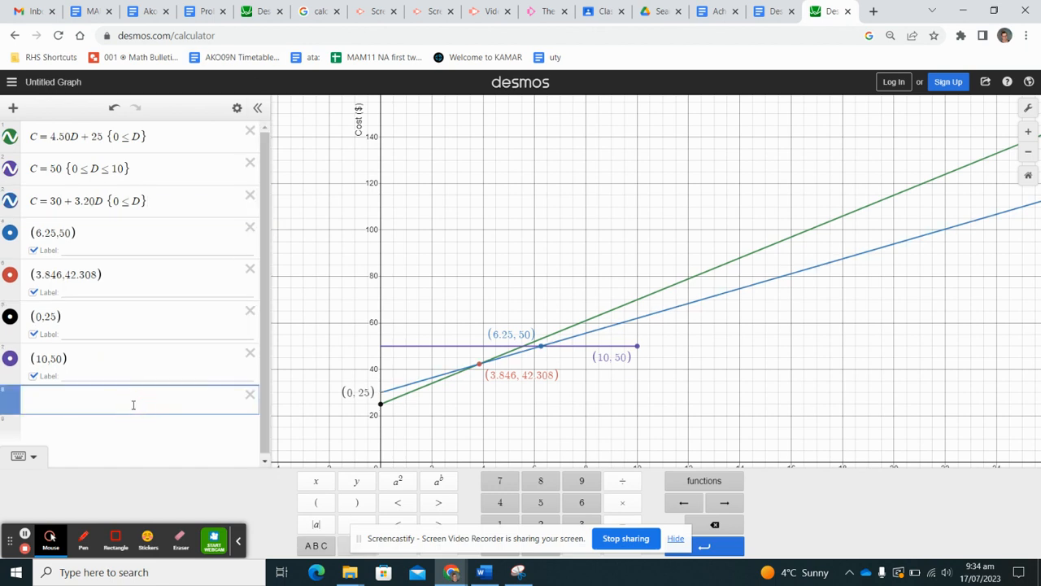
{"action": "type", "text": "(10"}
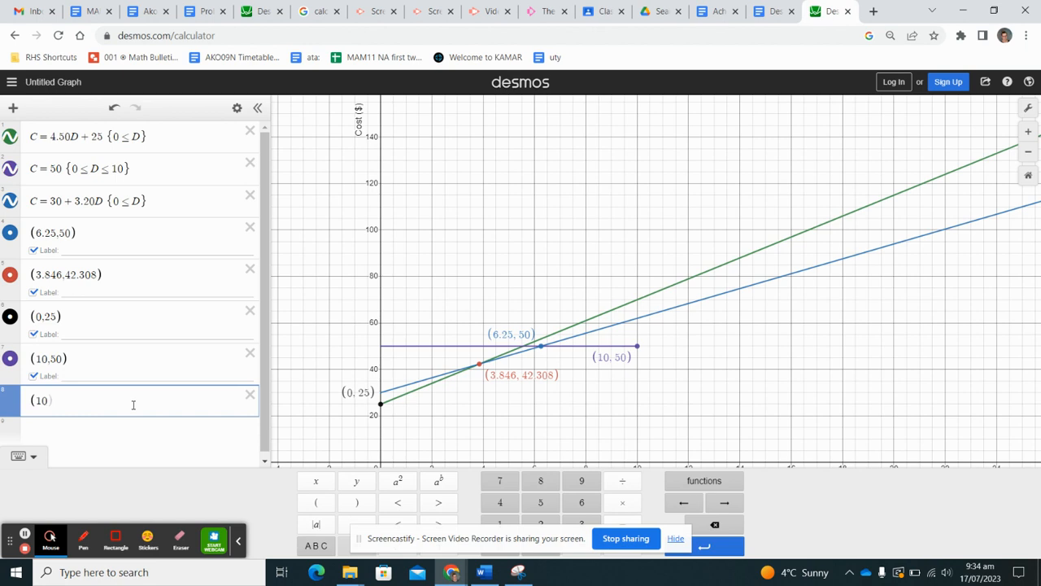
{"action": "type", "text": ",62"}
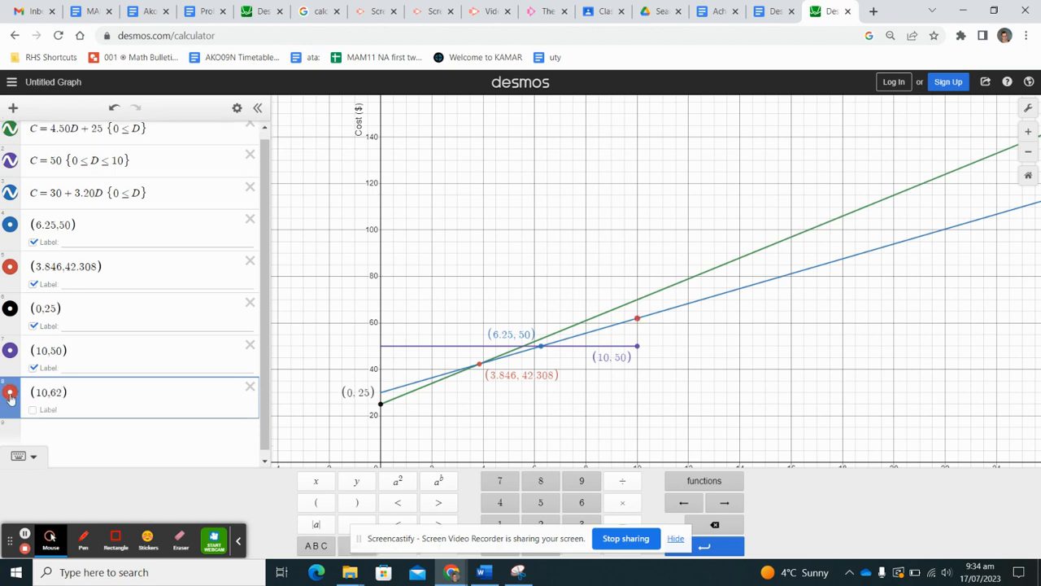
{"action": "left_click", "coordinate": [36, 416]}
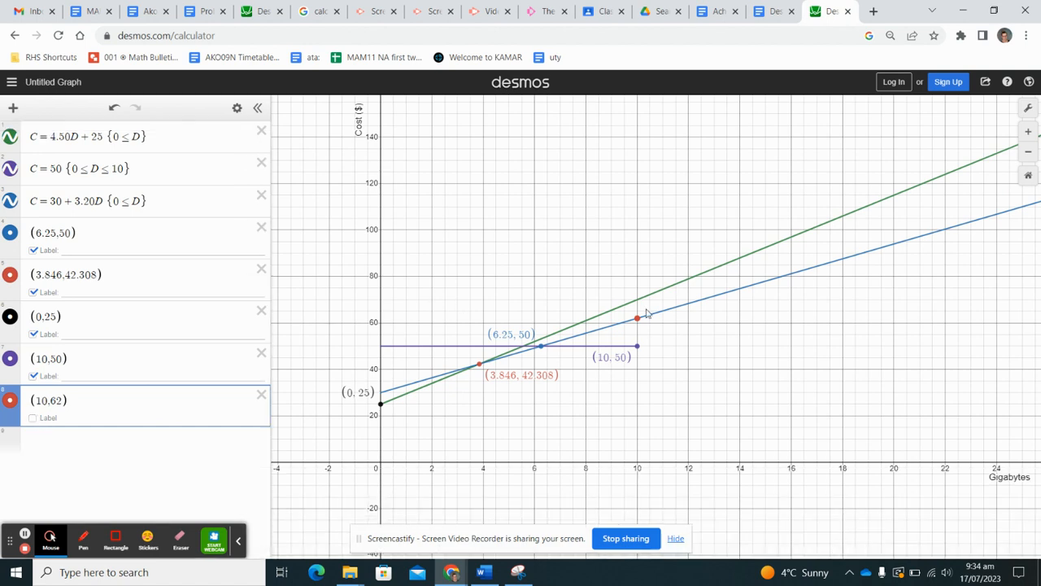
{"action": "left_click", "coordinate": [32, 418]}
{"action": "left_click", "coordinate": [87, 417]}
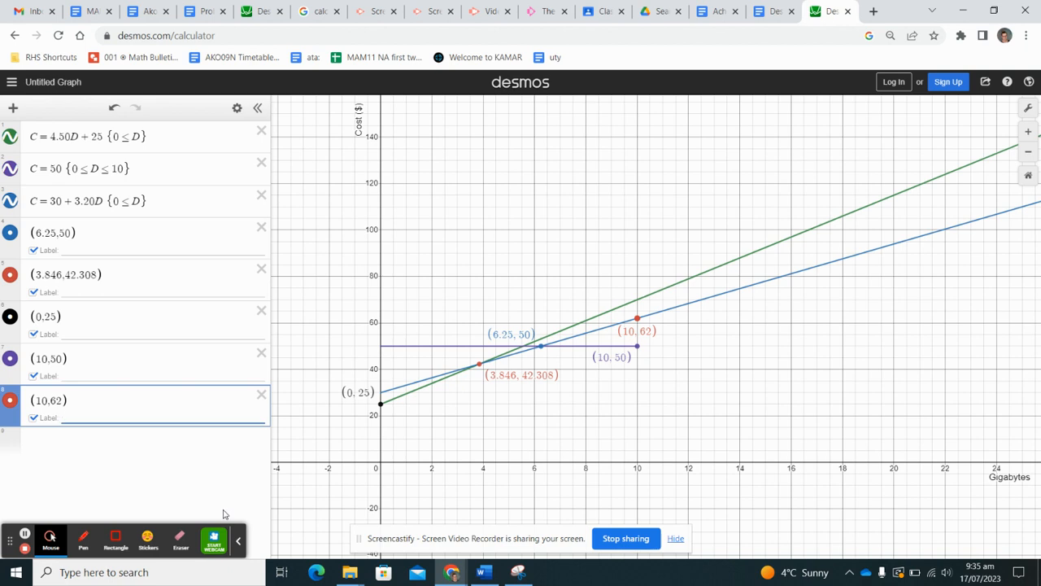
{"action": "type", "text": "xflutoiunv"}
{"action": "key", "text": "BackSpace"}
{"action": "key", "text": "BackSpace"}
{"action": "key", "text": "BackSpace"}
{"action": "key", "text": "BackSpace"}
{"action": "key", "text": "BackSpace"}
{"action": "key", "text": "BackSpace"}
{"action": "key", "text": "BackSpace"}
{"action": "key", "text": "BackSpace"}
{"action": "left_click", "coordinate": [33, 417]}
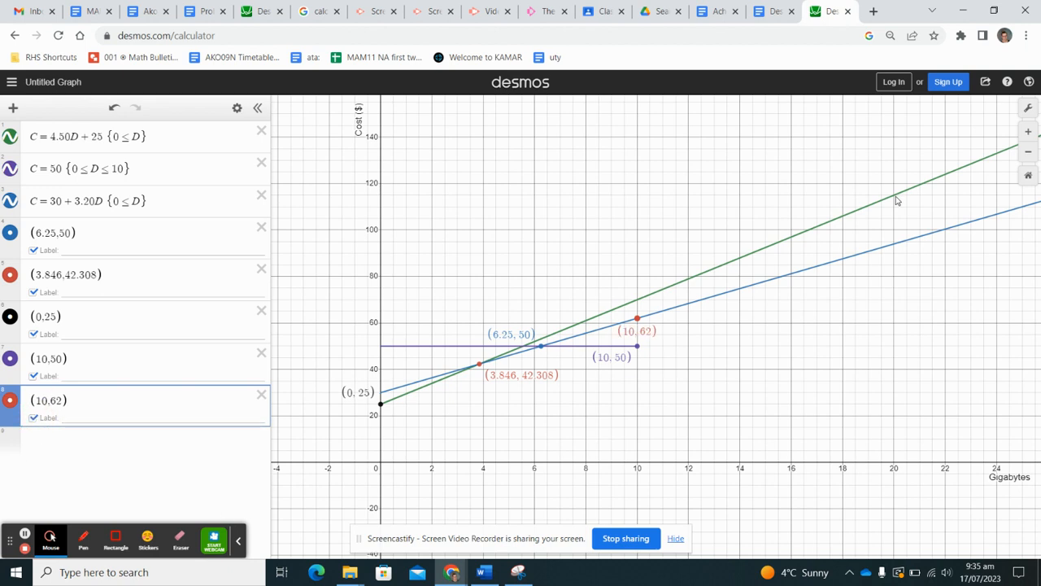
Step: Switch to the Desmos Skills Checkpoint document, move the Task 3 "Answer:" line up one line, and place the cursor beneath it
{"action": "left_click", "coordinate": [773, 16]}
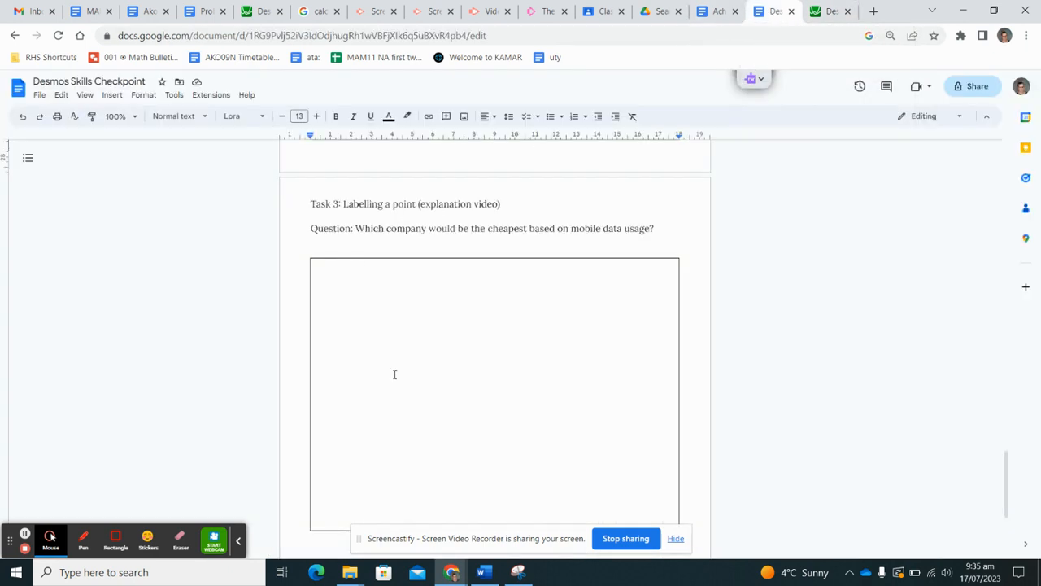
{"action": "scroll", "coordinate": [395, 372], "scroll_direction": "down", "scroll_amount": 1}
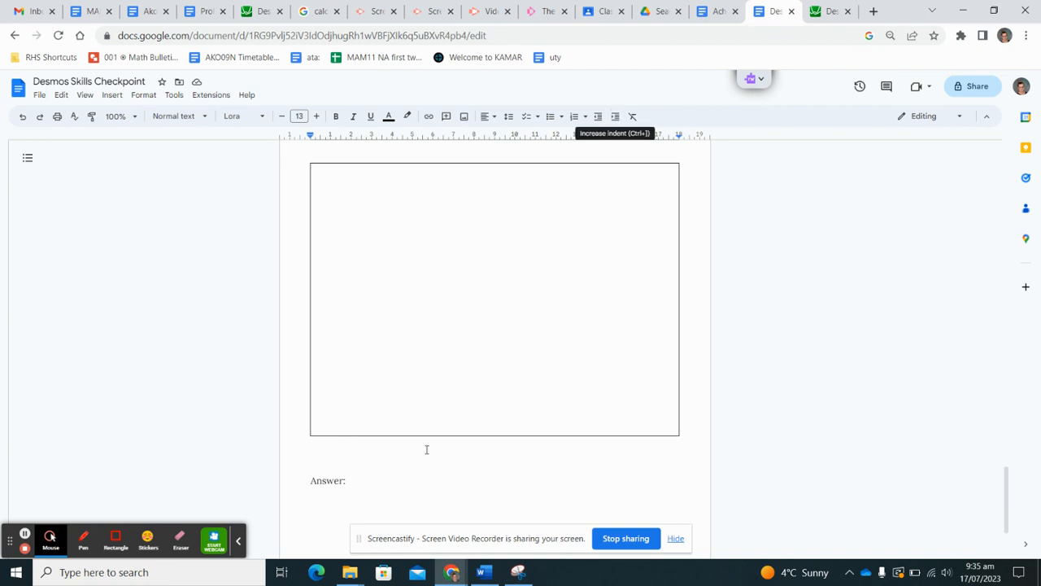
{"action": "left_click", "coordinate": [309, 480]}
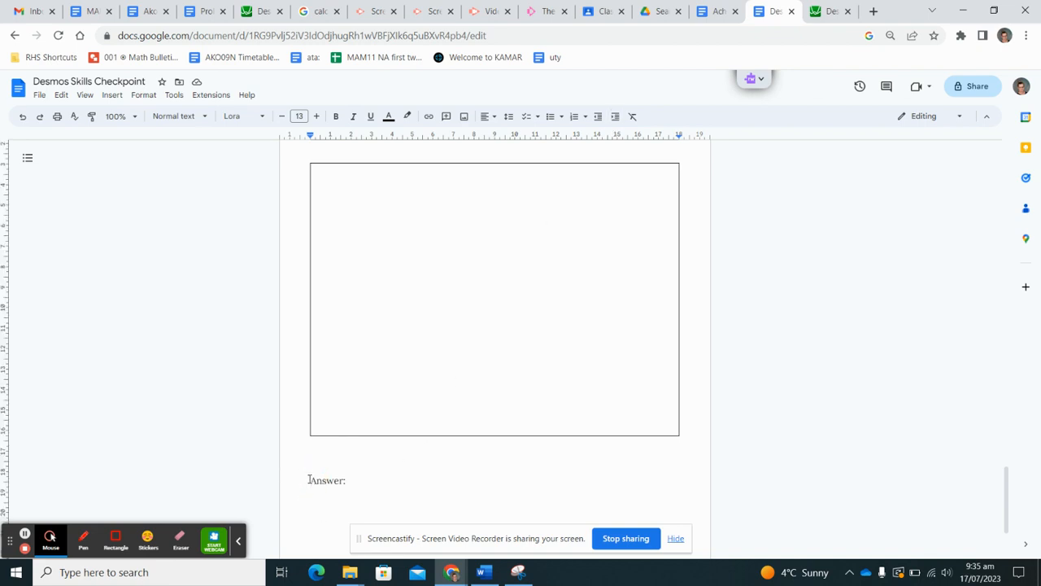
{"action": "key", "text": "BackSpace"}
{"action": "left_click", "coordinate": [316, 494]}
Step: Begin the Task 3 answer with "The cheapest mobile company is Dial up between"
{"action": "type", "text": "The ch"}
{"action": "type", "text": "eapest "}
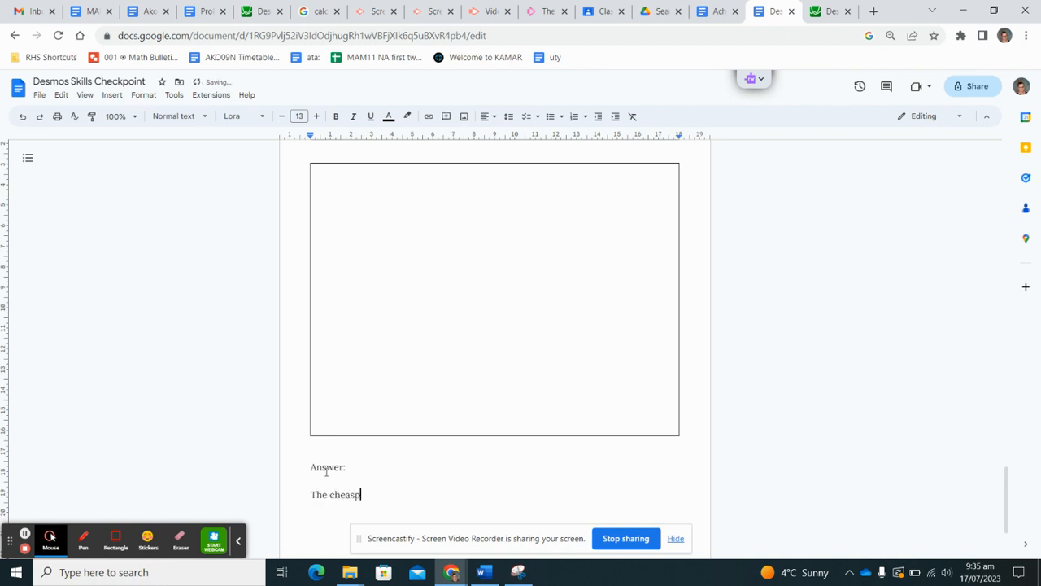
{"action": "type", "text": "mon"}
{"action": "key", "text": "BackSpace"}
{"action": "key", "text": "BackSpace"}
{"action": "key", "text": "BackSpace"}
{"action": "type", "text": "mob"}
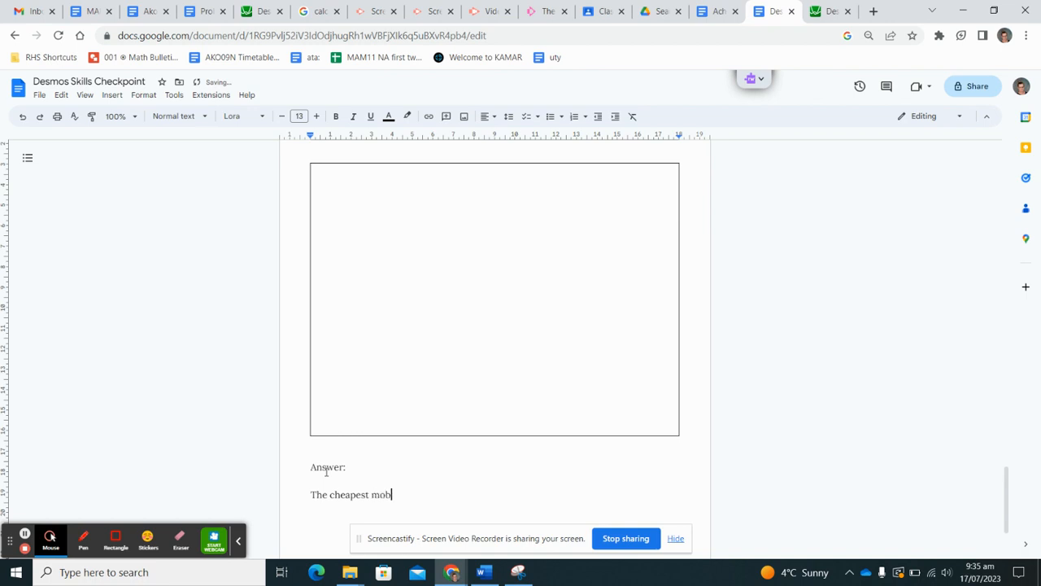
{"action": "type", "text": "ile company between 0"}
{"action": "key", "text": "BackSpace"}
{"action": "key", "text": "BackSpace"}
{"action": "key", "text": "BackSpace"}
{"action": "key", "text": "BackSpace"}
{"action": "key", "text": "BackSpace"}
{"action": "key", "text": "BackSpace"}
{"action": "key", "text": "BackSpace"}
{"action": "key", "text": "BackSpace"}
{"action": "key", "text": "BackSpace"}
{"action": "type", "text": "is Dial up between "}
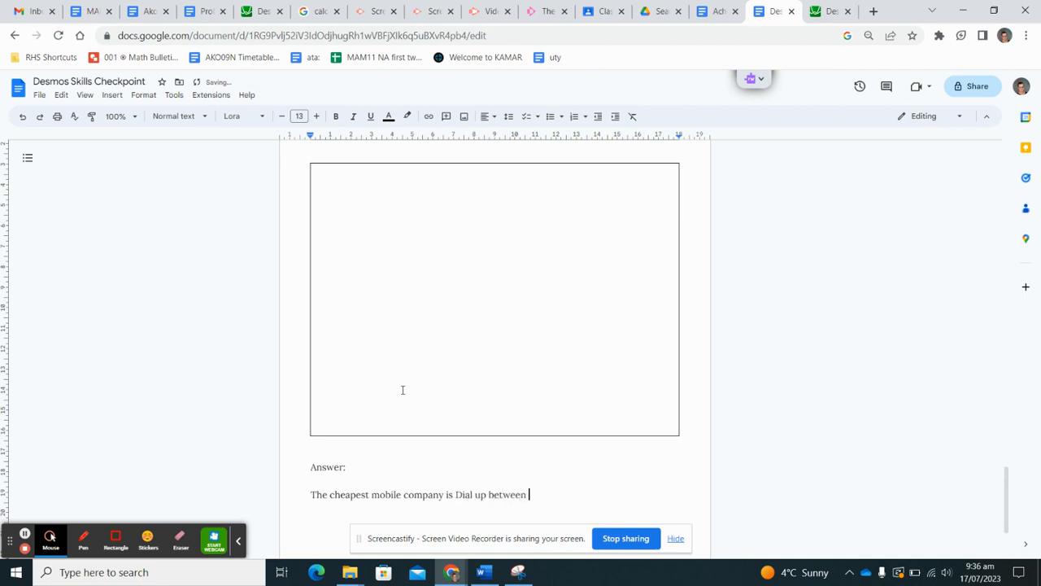
Step: Complete the first answer sentence with "0 gigabytes and 3.846 gigabytes.", checking the crossing point on the Desmos graph
{"action": "type", "text": "0 gl"}
{"action": "key", "text": "BackSpace"}
{"action": "type", "text": "gigabytes and 3.8"}
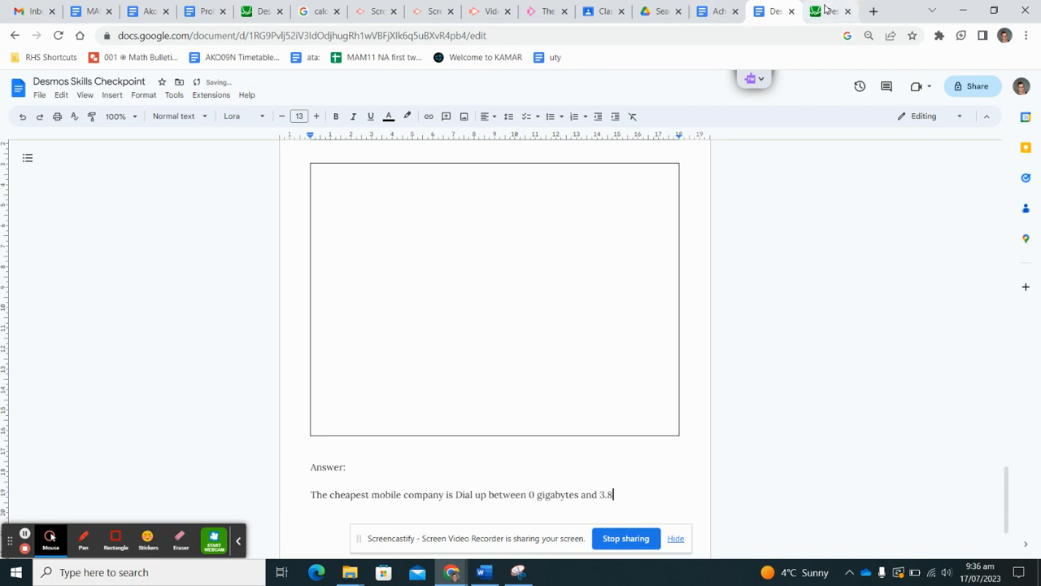
{"action": "left_click", "coordinate": [826, 10]}
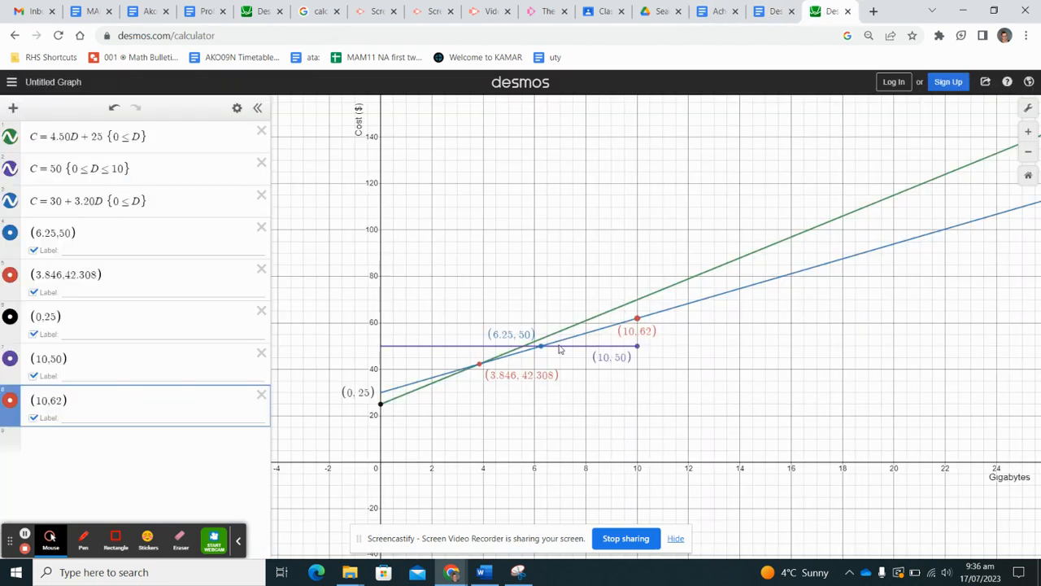
{"action": "left_click", "coordinate": [773, 10]}
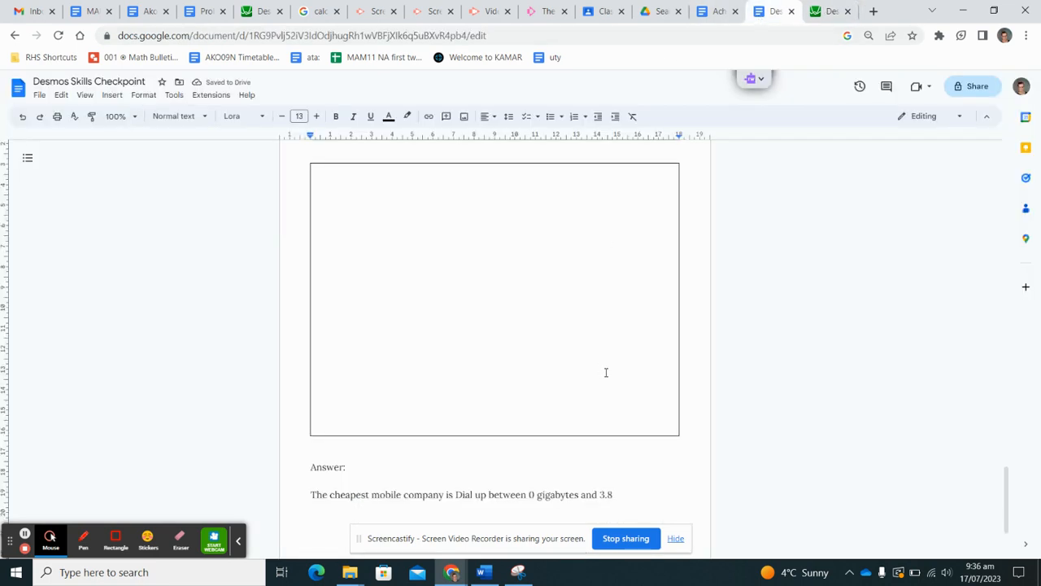
{"action": "type", "text": "46 giga"}
{"action": "key", "text": "BackSpace"}
{"action": "type", "text": "bytes."}
Step: On a new line, write "Then at 3.846 gigabytes both Dial up and Call Me are the same price which is"
{"action": "key", "text": "Return"}
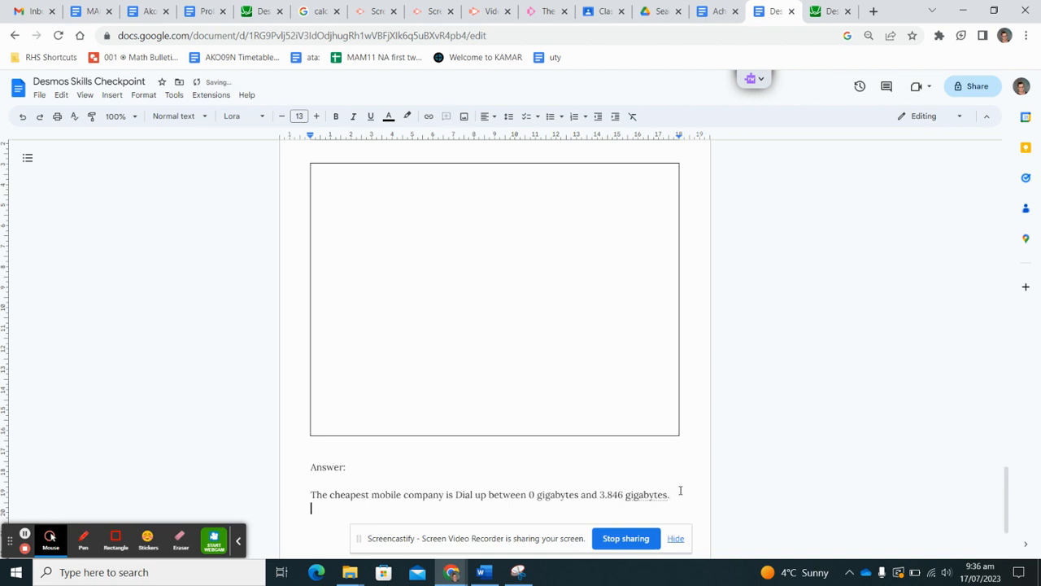
{"action": "type", "text": "Then at 3."}
{"action": "scroll", "coordinate": [680, 490], "scroll_direction": "down", "scroll_amount": 1}
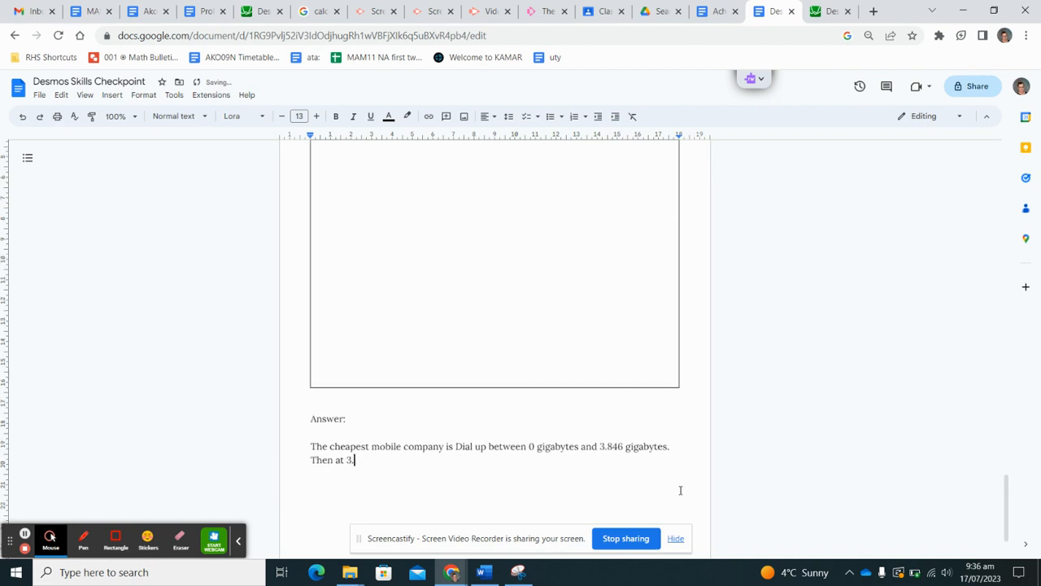
{"action": "type", "text": "84"}
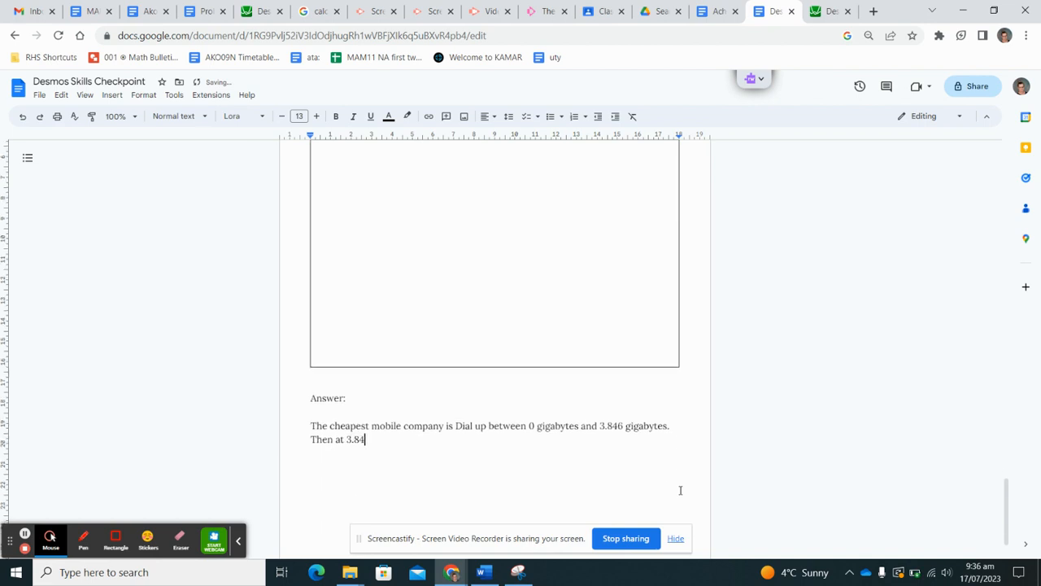
{"action": "type", "text": "6 gigabytes bo"}
{"action": "type", "text": "the"}
{"action": "key", "text": "BackSpace"}
{"action": "key", "text": "BackSpace"}
{"action": "type", "text": "Dial"}
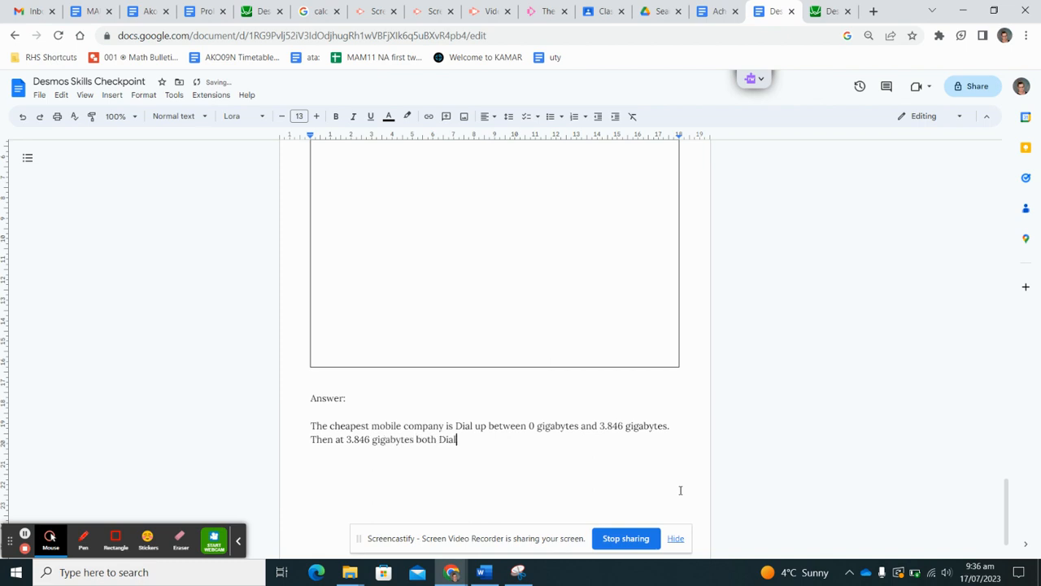
{"action": "type", "text": " up and Call Me are the "}
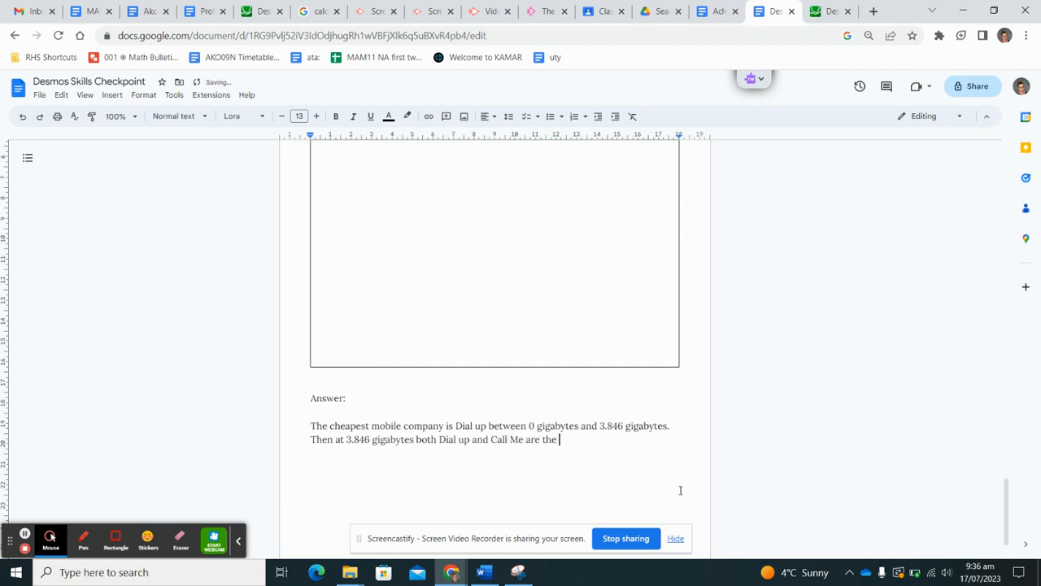
{"action": "type", "text": "same price which is"}
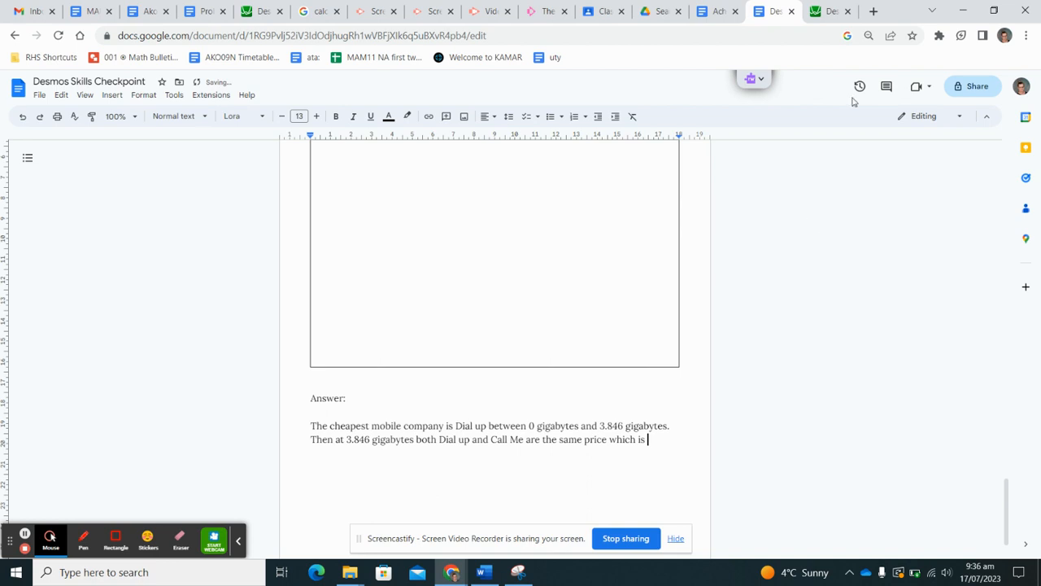
Step: Look up the cost at the green and blue lines' crossing in Desmos and finish the document sentence with "$42.31."
{"action": "left_click", "coordinate": [829, 13]}
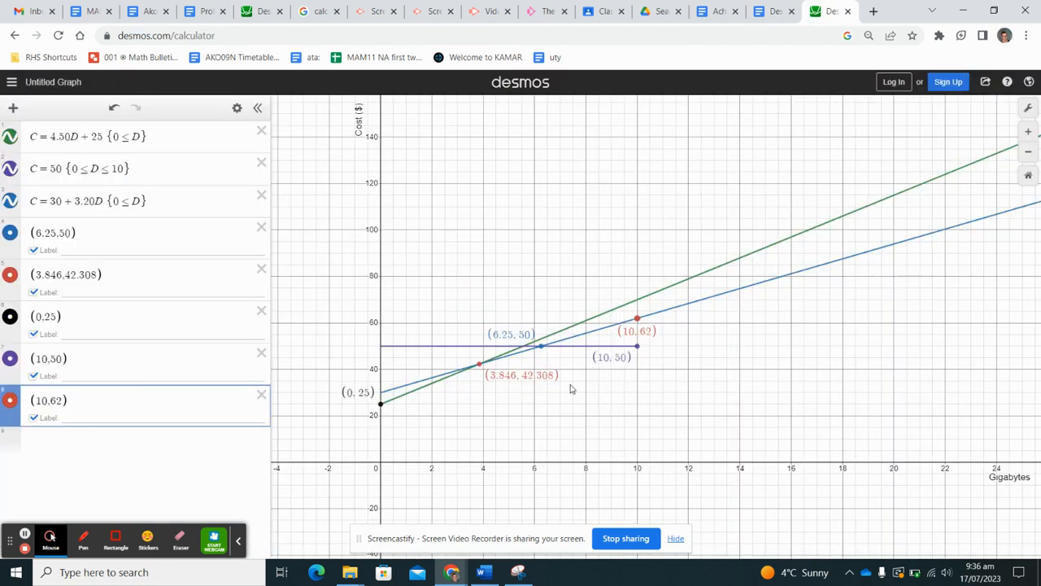
{"action": "left_click", "coordinate": [773, 10]}
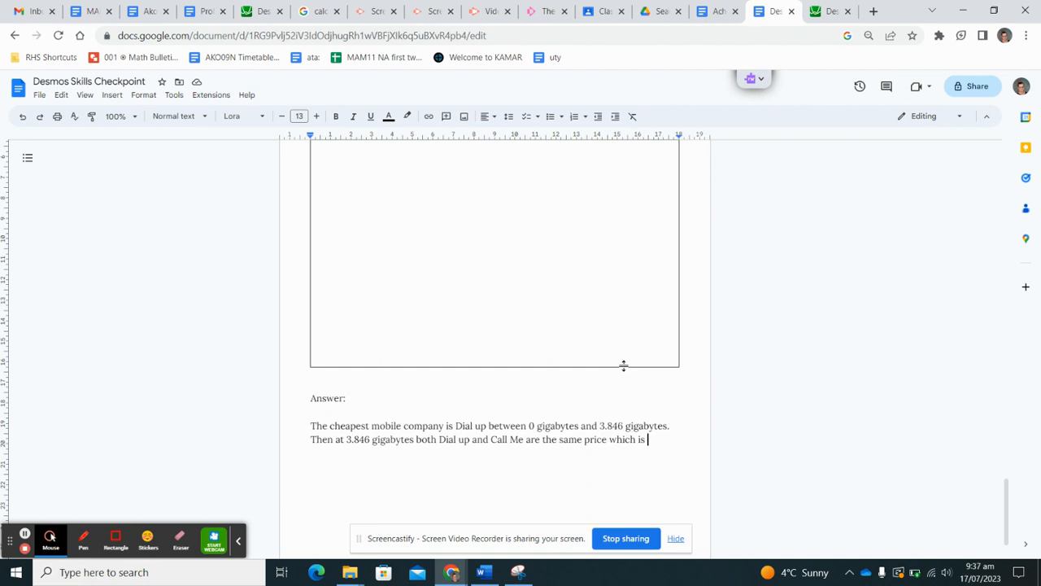
{"action": "type", "text": "$42.31."}
Step: Start a third answer line with "Then Call Me becomes the cheapest between"
{"action": "key", "text": "Return"}
{"action": "type", "text": "Then Call Me b"}
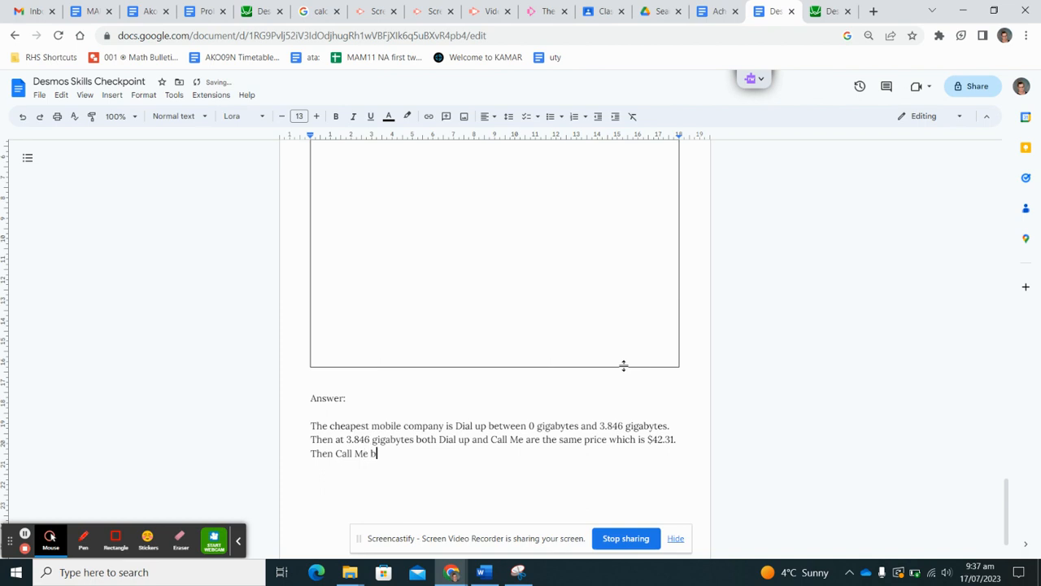
{"action": "type", "text": "ecomes the cheapest"}
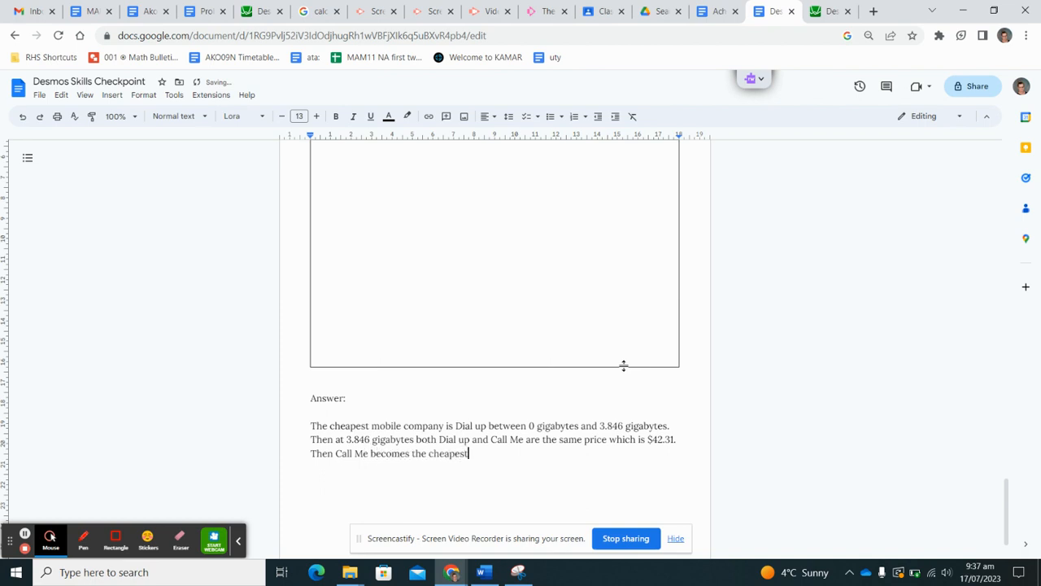
{"action": "type", "text": " between"}
Step: Check the labelled points on the Desmos graph and continue the third answer line with "3.846 gigabytes and 6.25 gigabytes"
{"action": "left_click", "coordinate": [814, 15]}
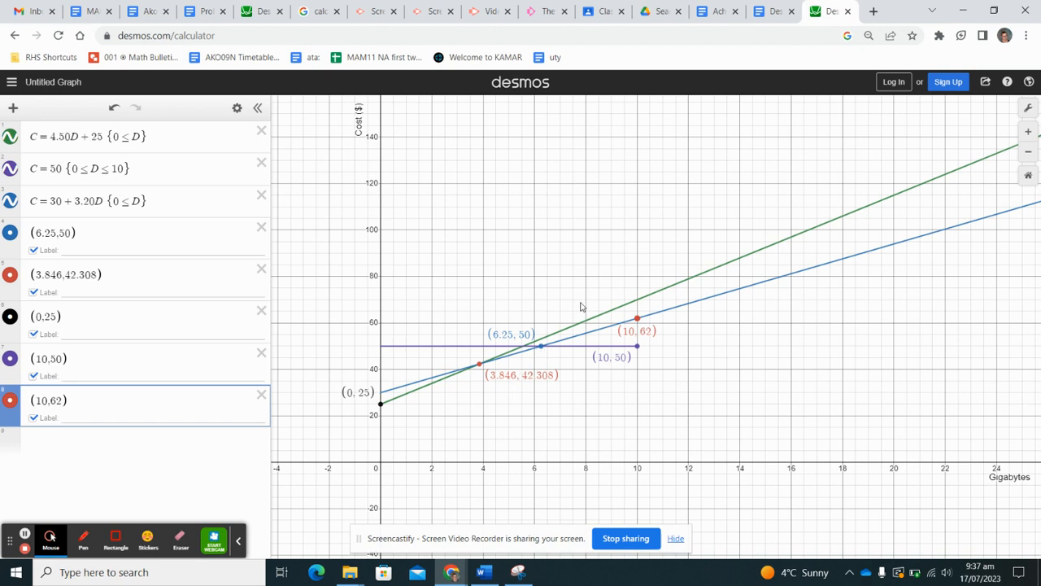
{"action": "left_click", "coordinate": [775, 12]}
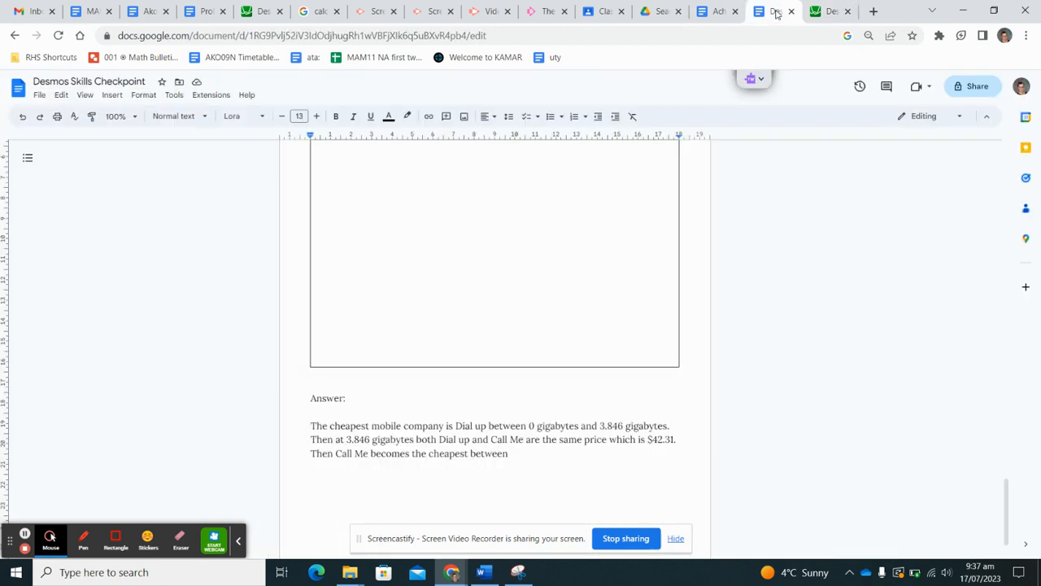
{"action": "type", "text": "3"}
{"action": "type", "text": ".85"}
{"action": "key", "text": "BackSpace"}
{"action": "type", "text": "46 gigbyutes and"}
{"action": "key", "text": "BackSpace"}
{"action": "key", "text": "BackSpace"}
{"action": "key", "text": "BackSpace"}
{"action": "key", "text": "BackSpace"}
{"action": "key", "text": "BackSpace"}
{"action": "key", "text": "BackSpace"}
{"action": "key", "text": "BackSpace"}
{"action": "key", "text": "BackSpace"}
{"action": "key", "text": "BackSpace"}
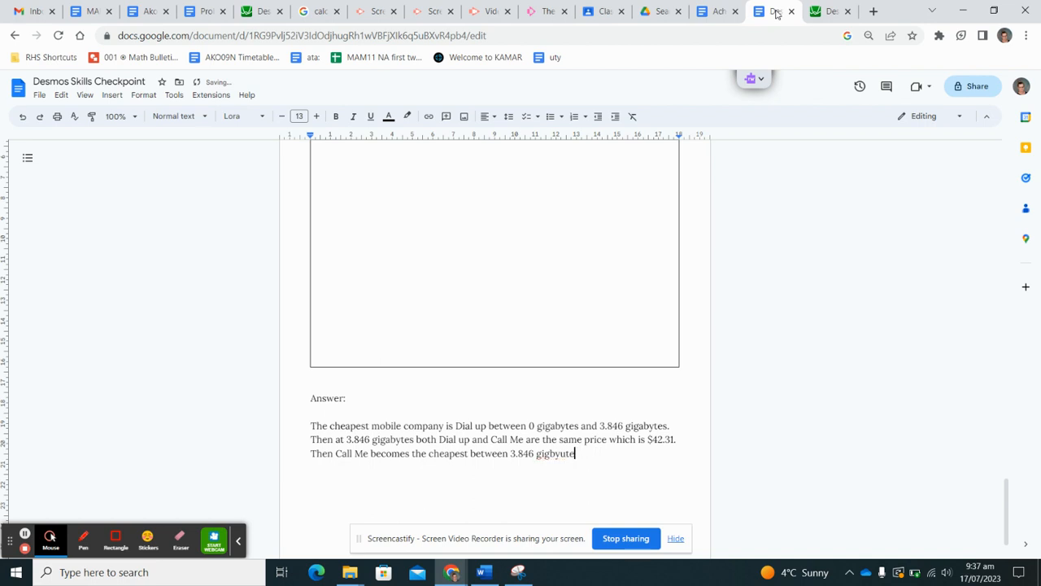
{"action": "type", "text": "tes and "}
{"action": "type", "text": "6.25 g"}
{"action": "type", "text": "igabytes "}
{"action": "type", "text": "befor the fi"}
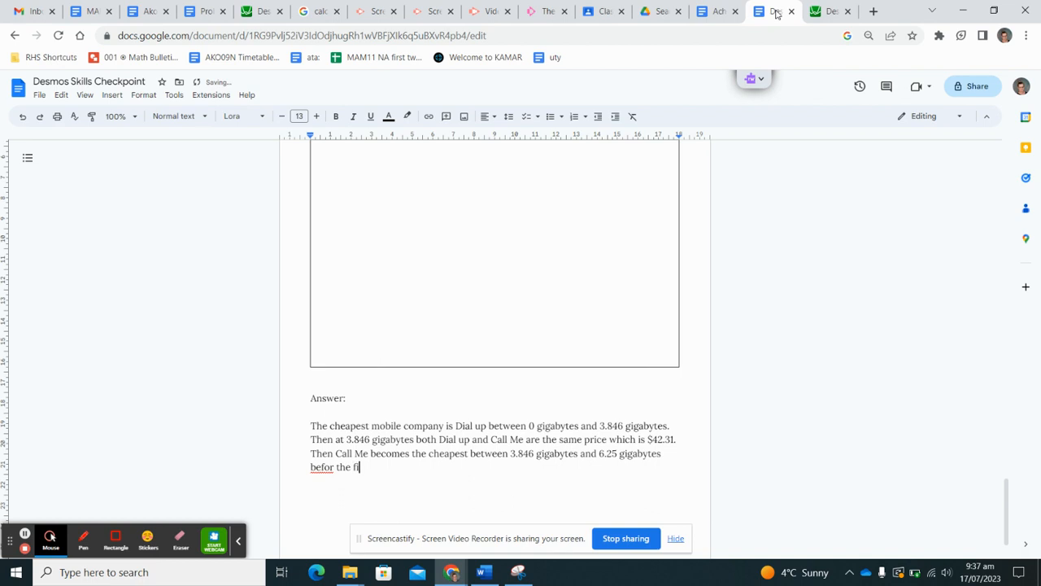
{"action": "type", "text": "rst"}
{"action": "key", "text": "BackSpace"}
{"action": "key", "text": "BackSpace"}
{"action": "key", "text": "BackSpace"}
{"action": "key", "text": "BackSpace"}
{"action": "key", "text": "BackSpace"}
{"action": "key", "text": "BackSpace"}
{"action": "key", "text": "BackSpace"}
{"action": "key", "text": "BackSpace"}
{"action": "key", "text": "BackSpace"}
{"action": "key", "text": "BackSpace"}
{"action": "type", "text": "e"}
{"action": "type", "text": " Bringin"}
{"action": "key", "text": "BackSpace"}
{"action": "key", "text": "BackSpace"}
{"action": "key", "text": "BackSpace"}
{"action": "key", "text": "BackSpace"}
{"action": "key", "text": "BackSpace"}
{"action": "key", "text": "BackSpace"}
{"action": "key", "text": "BackSpace"}
{"action": "key", "text": "BackSpace"}
{"action": "key", "text": "BackSpace"}
{"action": "key", "text": "BackSpace"}
{"action": "key", "text": "BackSpace"}
{"action": "key", "text": "BackSpace"}
{"action": "key", "text": "BackSpace"}
{"action": "key", "text": "BackSpace"}
Step: On a new line, write "Then at 6.25 gigabytes both Call Me and Bring Bring are the same price at $50."
{"action": "key", "text": "Return"}
{"action": "type", "text": "Then at 6.25 gig"}
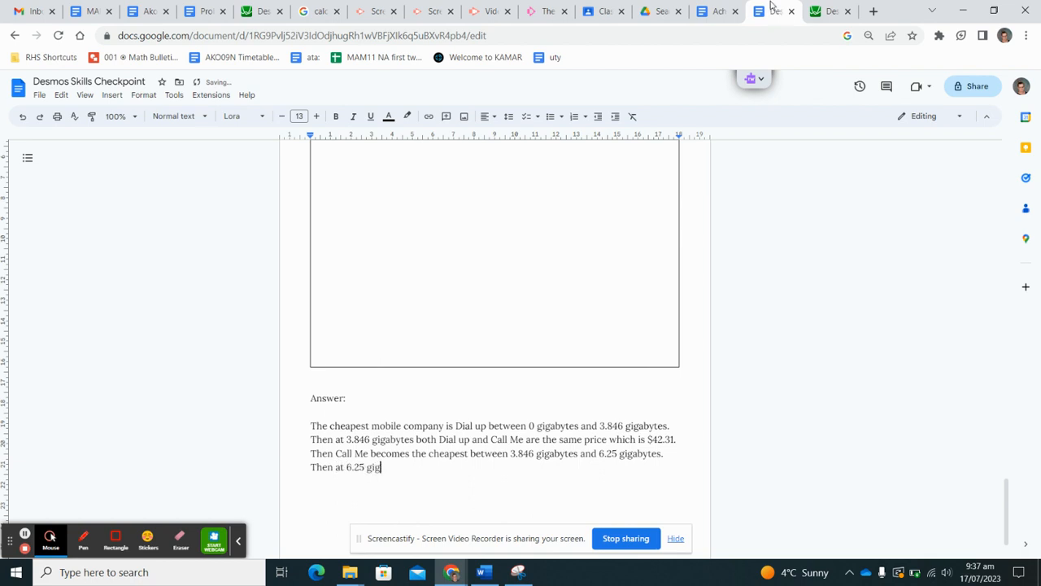
{"action": "type", "text": "abytes both Call Me an"}
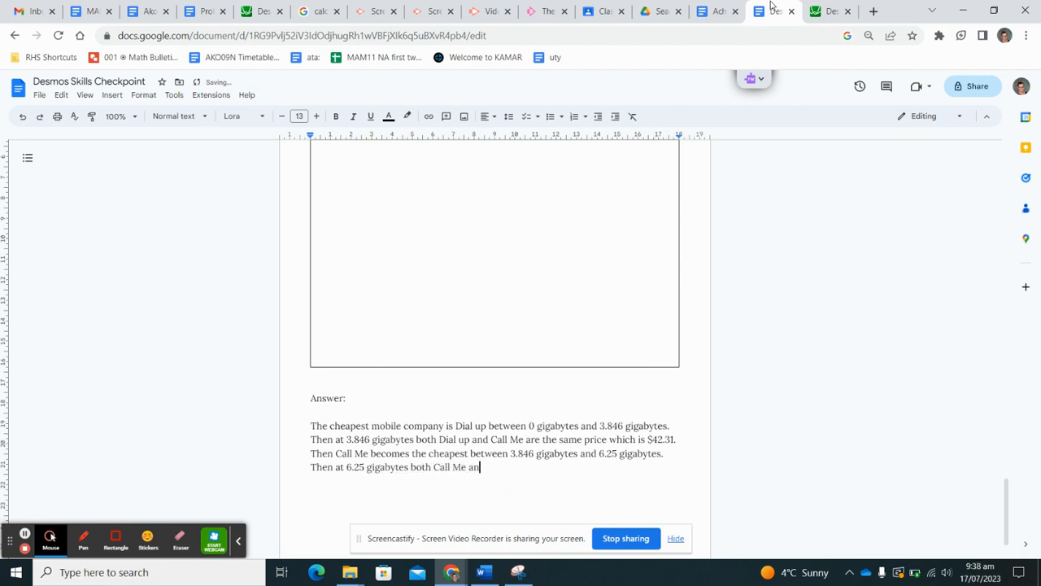
{"action": "type", "text": "d Bring Bring are te"}
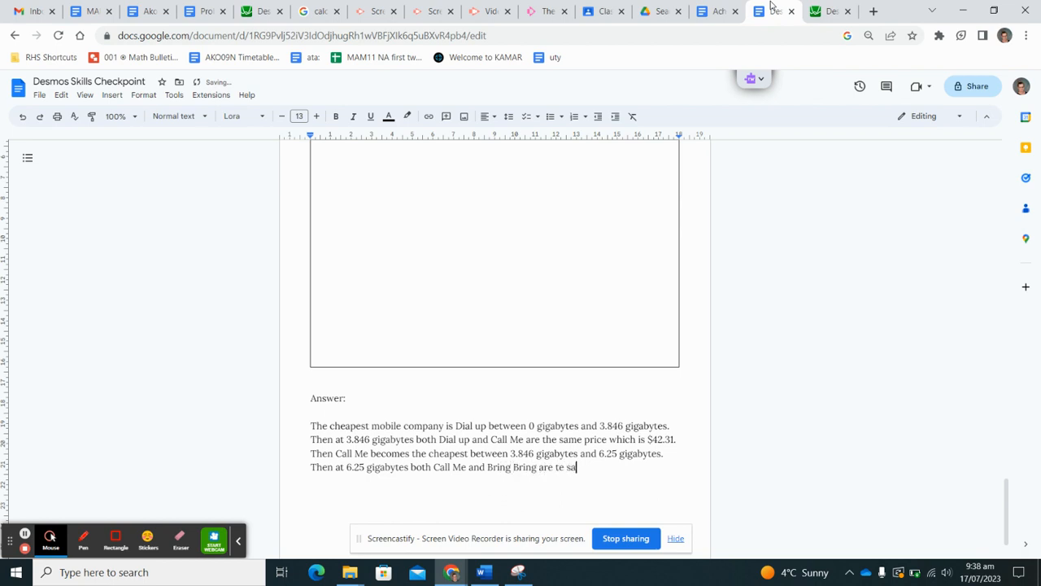
{"action": "key", "text": "BackSpace"}
{"action": "type", "text": "he same price at $50"}
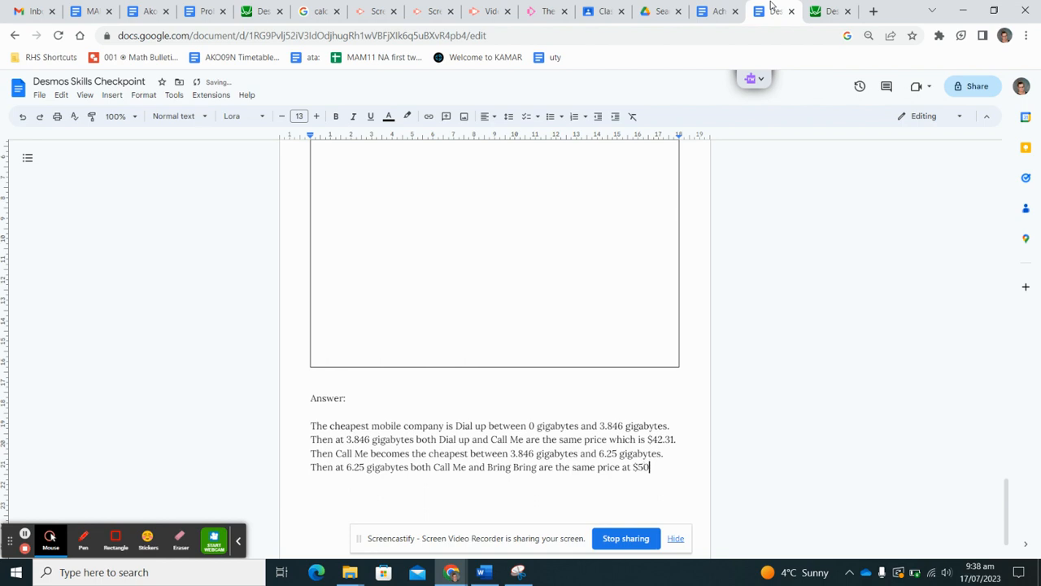
{"action": "type", "text": "."}
Step: Start a fifth answer line with "The Bring Bring becomes"
{"action": "key", "text": "Return"}
{"action": "type", "text": "The Bring bring"}
{"action": "key", "text": "BackSpace"}
{"action": "key", "text": "BackSpace"}
{"action": "key", "text": "BackSpace"}
{"action": "key", "text": "BackSpace"}
{"action": "type", "text": "Bring becomes hte"}
{"action": "key", "text": "BackSpace"}
{"action": "key", "text": "BackSpace"}
{"action": "key", "text": "BackSpace"}
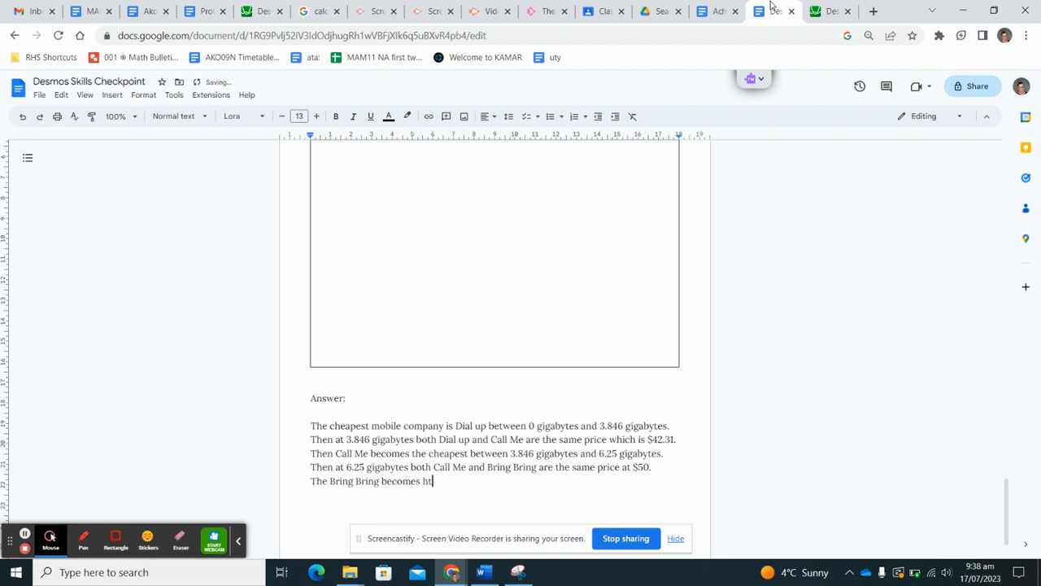
Step: Complete the Bring Bring sentence with "the cheapest between 6.25 gigabytes and 10 gigabytes."
{"action": "type", "text": "the chepest"}
{"action": "key", "text": "BackSpace"}
{"action": "key", "text": "BackSpace"}
{"action": "key", "text": "BackSpace"}
{"action": "key", "text": "BackSpace"}
{"action": "type", "text": "apest between "}
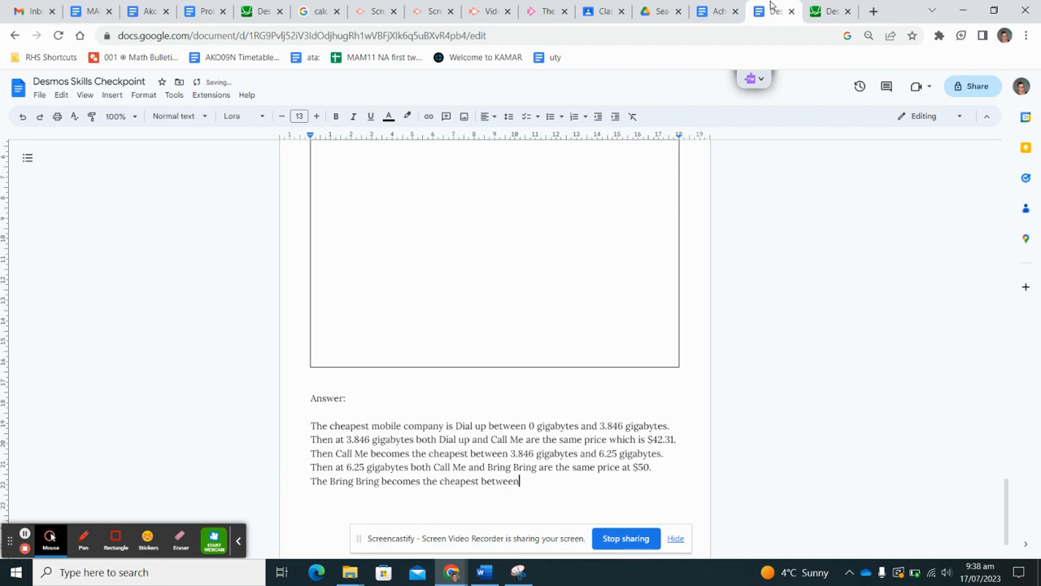
{"action": "type", "text": "6.25 gigabytes and 10 "}
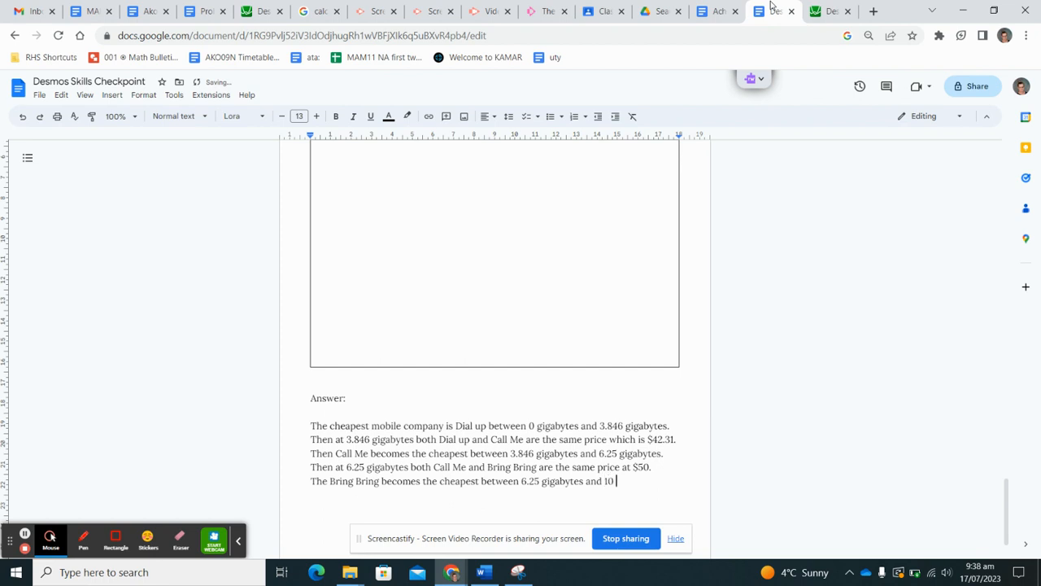
{"action": "type", "text": "gigabytes. A"}
Step: Start a sixth answer line with "After 10 gigabytes Call Me then"
{"action": "key", "text": "Return"}
{"action": "type", "text": "After 10 gi"}
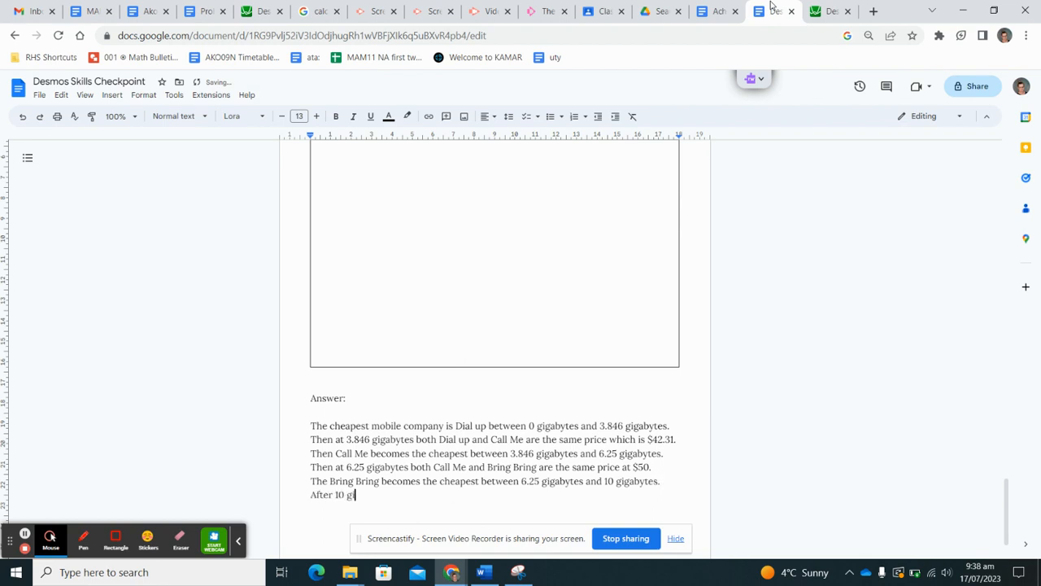
{"action": "type", "text": "gabytes "}
{"action": "type", "text": "Cha"}
{"action": "key", "text": "BackSpace"}
{"action": "key", "text": "BackSpace"}
{"action": "type", "text": "all Me then "}
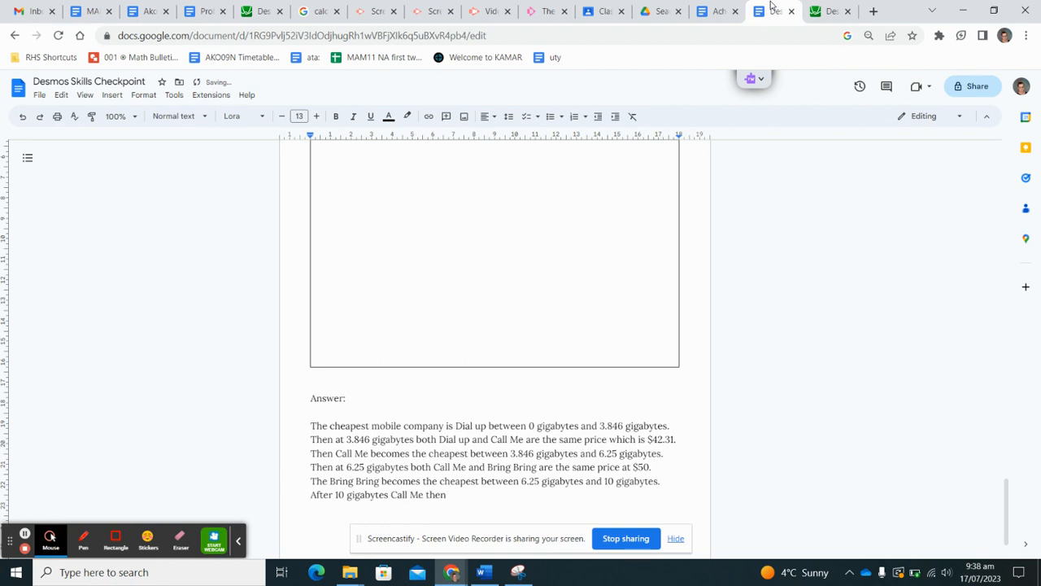
Step: Finish the last answer line with "becomes the cheapest up to unlimited usage."
{"action": "type", "text": "becomes the cheap"}
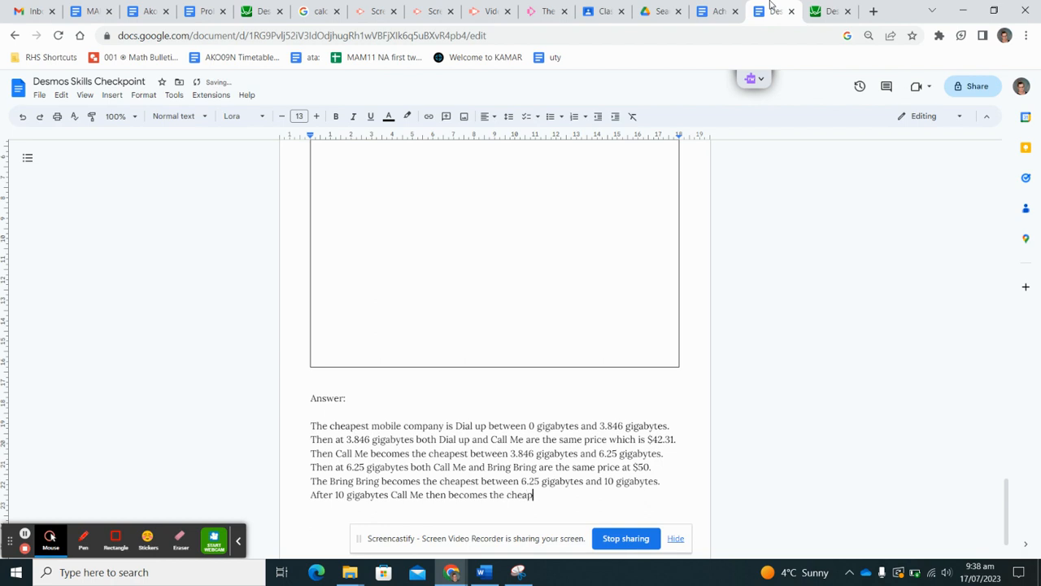
{"action": "type", "text": "est"}
{"action": "key", "text": "BackSpace"}
{"action": "type", "text": "up to unlimites"}
{"action": "type", "text": " usgae"}
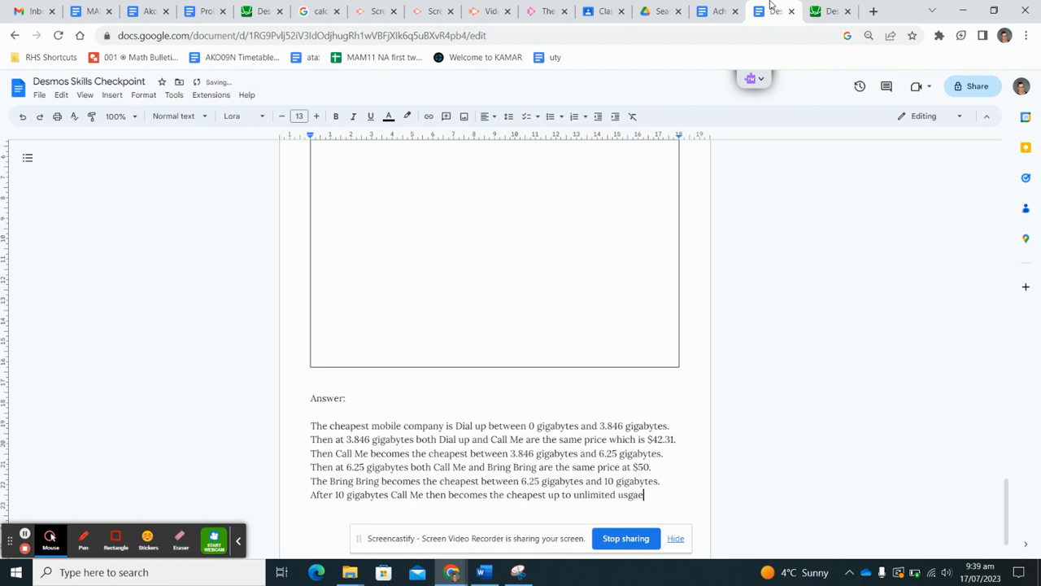
{"action": "key", "text": "BackSpace"}
{"action": "type", "text": "ed usage."}
Step: Reword the end of the last answer line to "unlimited data usage."
{"action": "scroll", "coordinate": [537, 416], "scroll_direction": "down", "scroll_amount": 1}
{"action": "key", "text": "BackSpace"}
{"action": "key", "text": "BackSpace"}
{"action": "key", "text": "BackSpace"}
{"action": "key", "text": "BackSpace"}
{"action": "key", "text": "BackSpace"}
{"action": "key", "text": "BackSpace"}
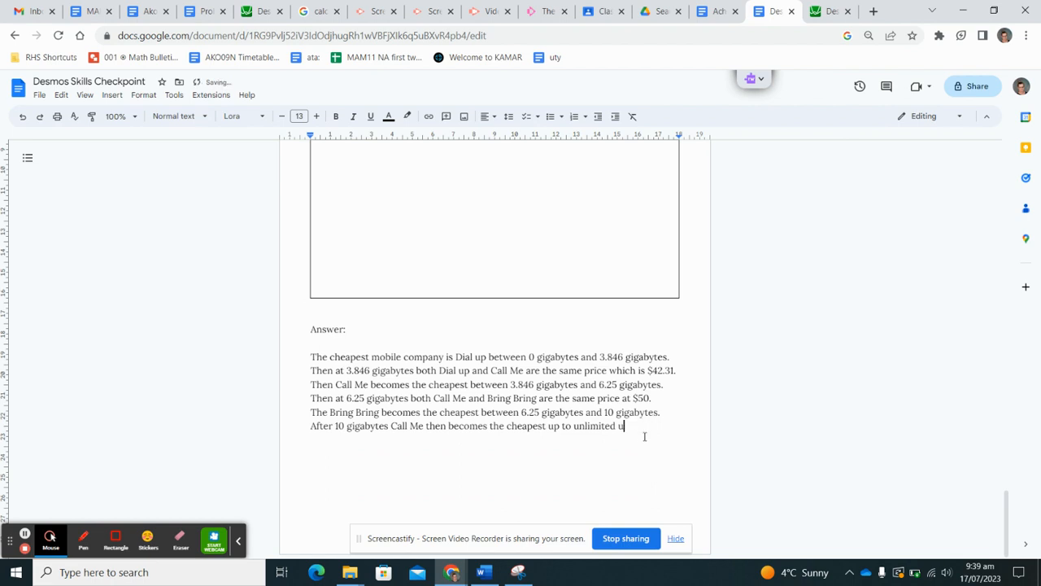
{"action": "type", "text": "data usage."}
Step: Check the Task 3 question and its empty box, and switch to Desmos to frame the graph around the labelled points
{"action": "scroll", "coordinate": [644, 437], "scroll_direction": "up", "scroll_amount": 1}
{"action": "scroll", "coordinate": [643, 434], "scroll_direction": "down", "scroll_amount": 5}
{"action": "scroll", "coordinate": [616, 367], "scroll_direction": "up", "scroll_amount": 1}
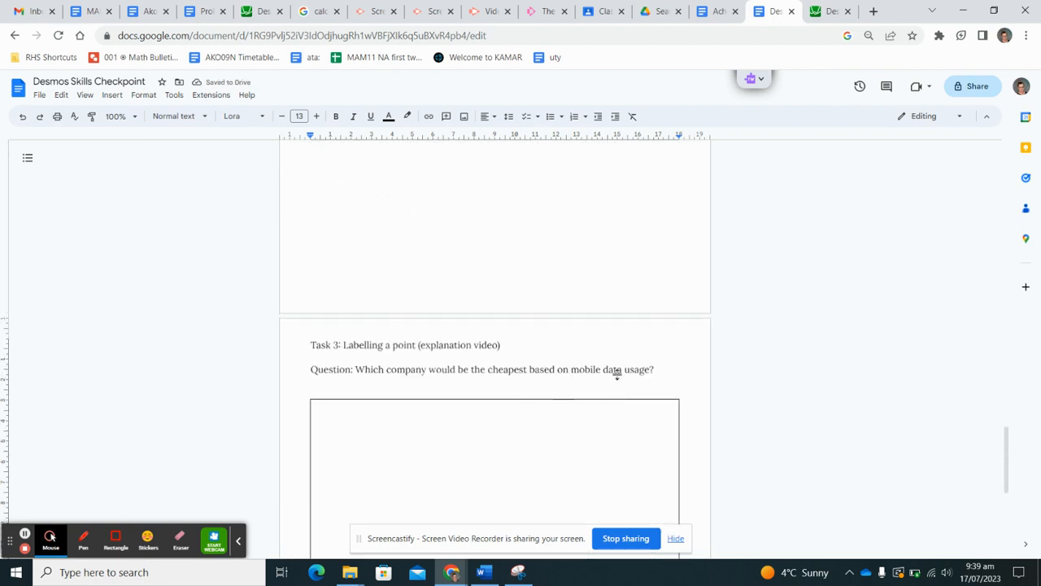
{"action": "left_click", "coordinate": [828, 13]}
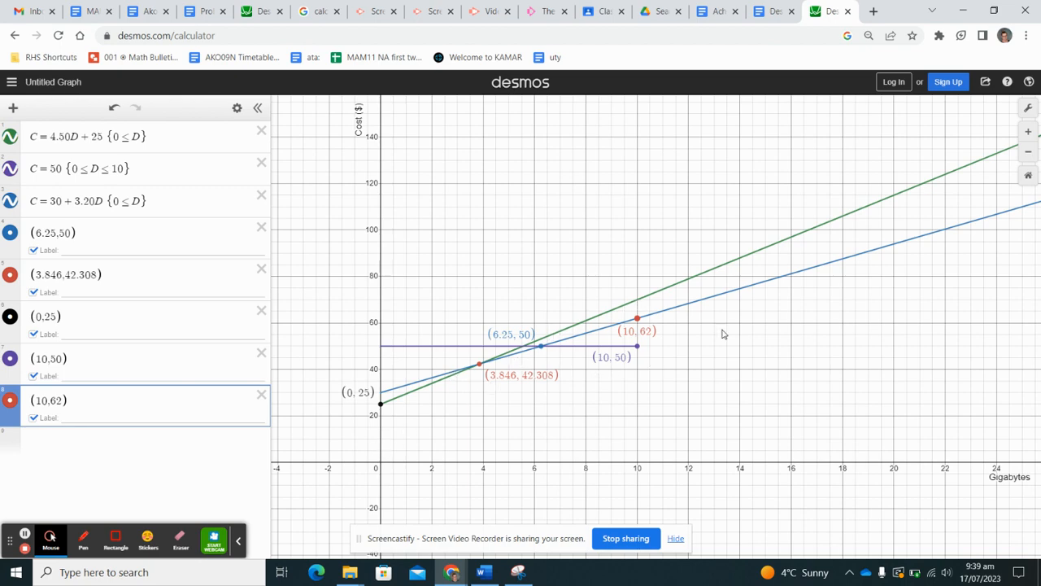
{"action": "scroll", "coordinate": [723, 333], "scroll_direction": "down", "scroll_amount": 2}
{"action": "scroll", "coordinate": [723, 333], "scroll_direction": "down", "scroll_amount": 1}
{"action": "scroll", "coordinate": [723, 333], "scroll_direction": "up", "scroll_amount": 2}
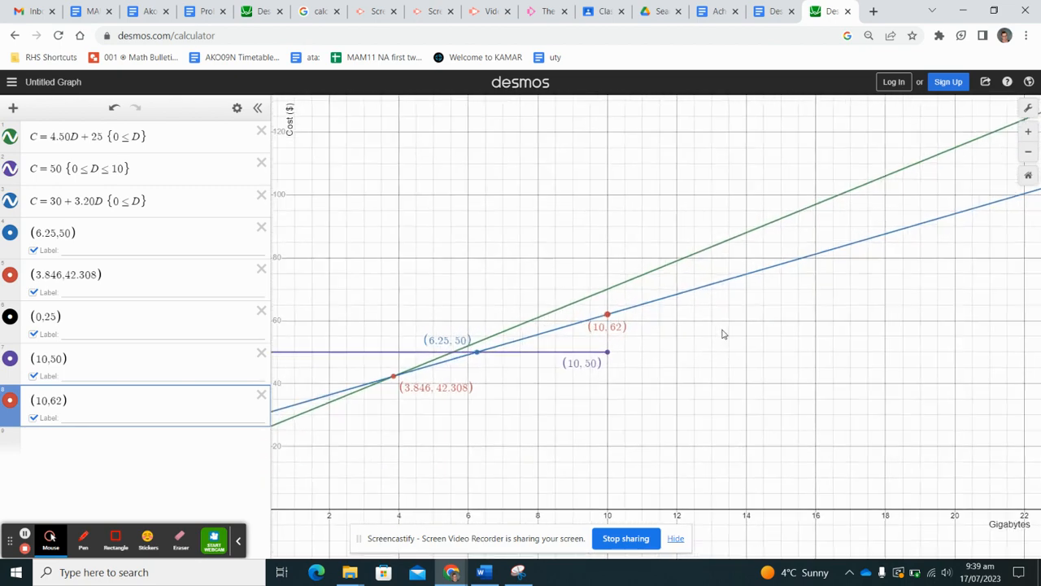